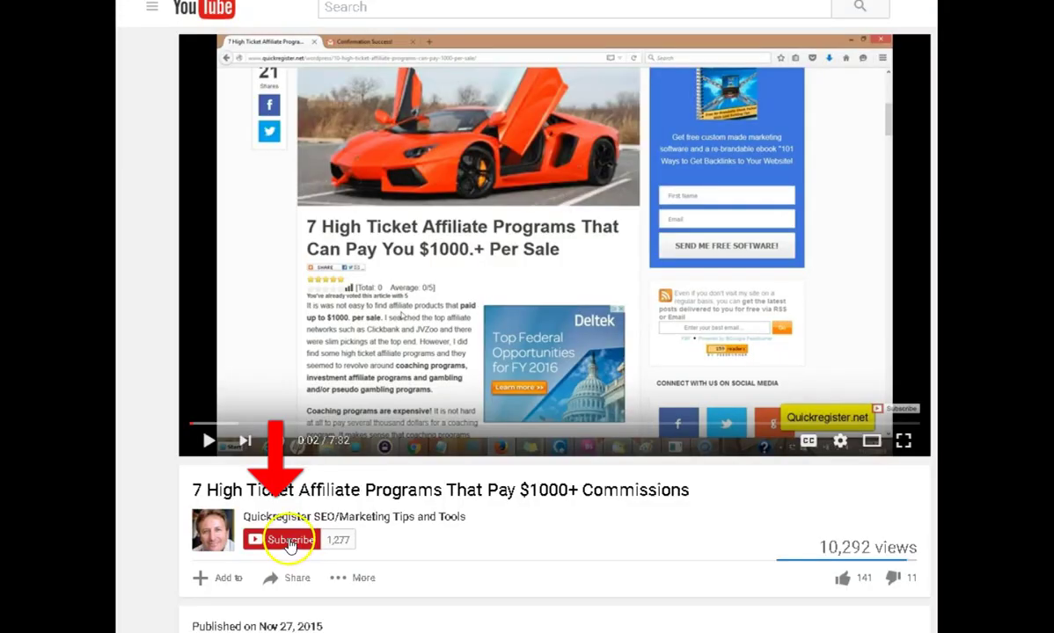
- Subscribe to the Quickregister SEO/Marketing Tips and Tools channel and turn on all notifications for it
click(290, 542)
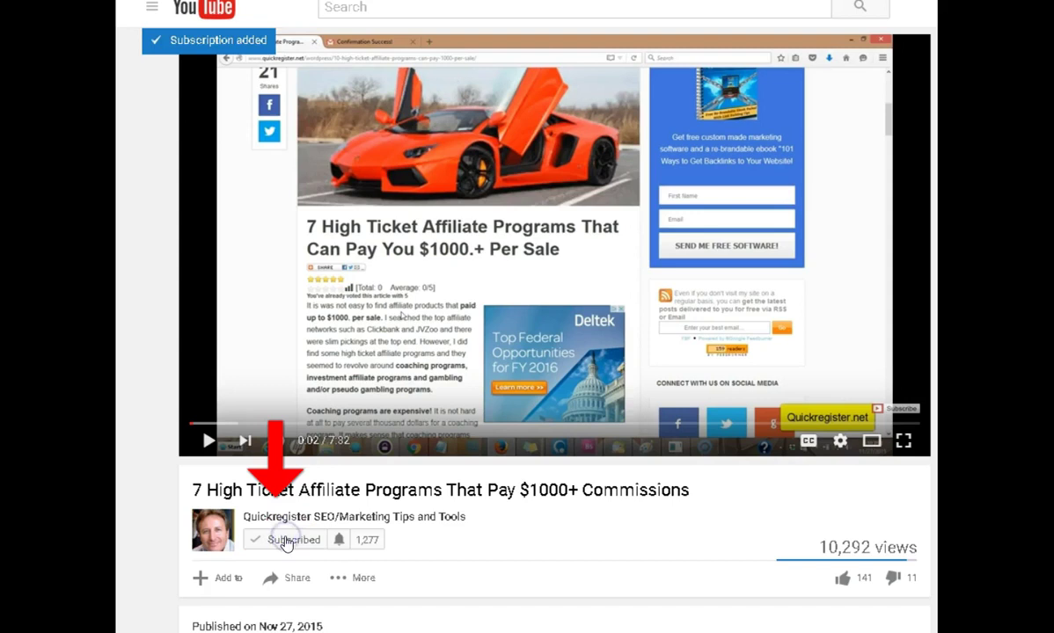
click(338, 540)
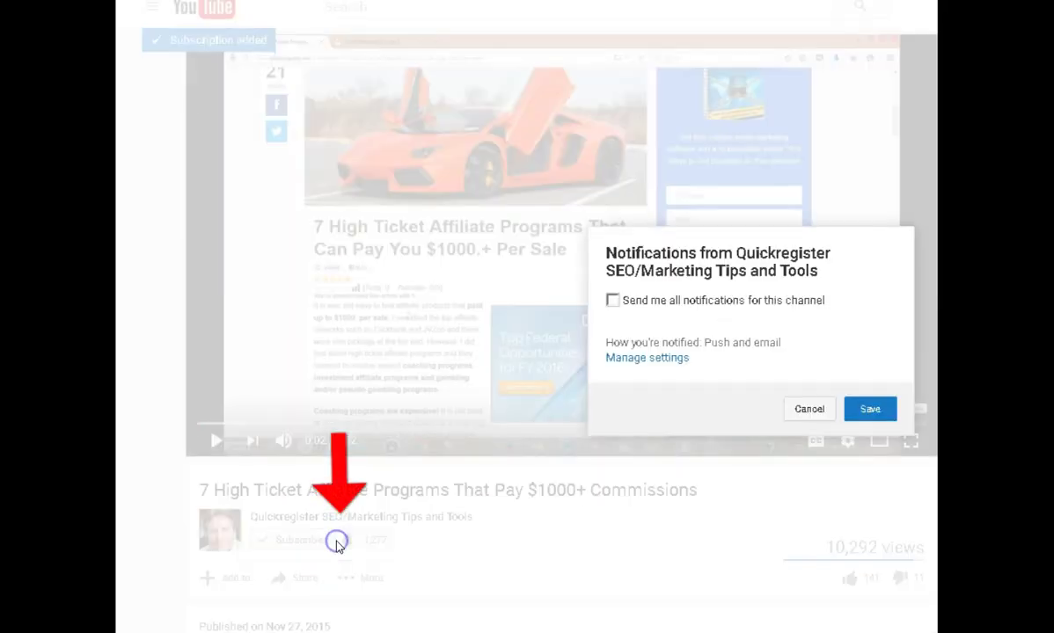
click(613, 302)
click(868, 407)
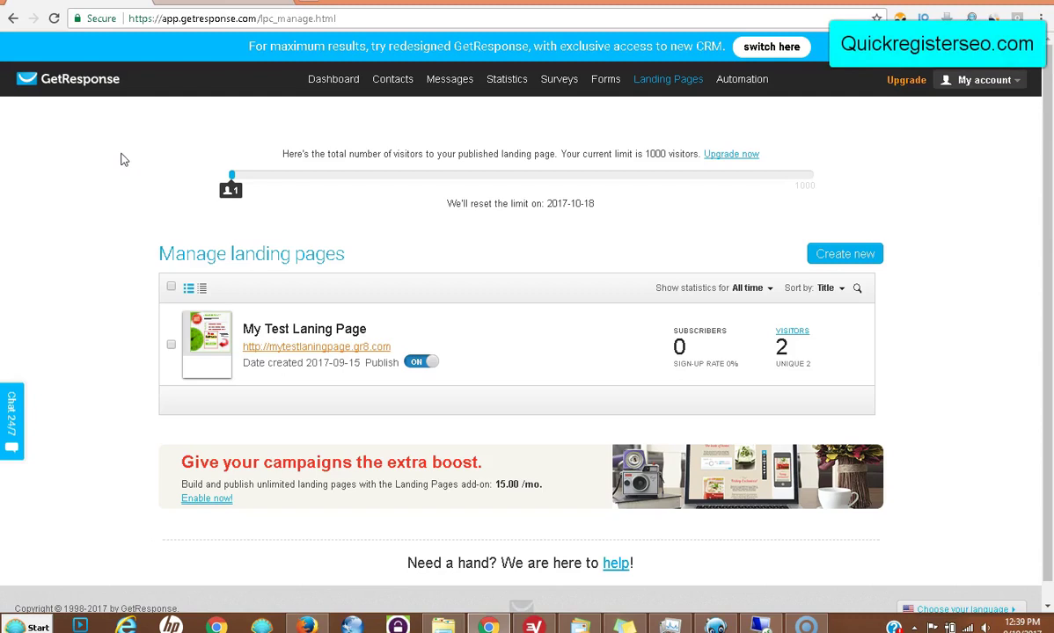
click(66, 146)
click(71, 148)
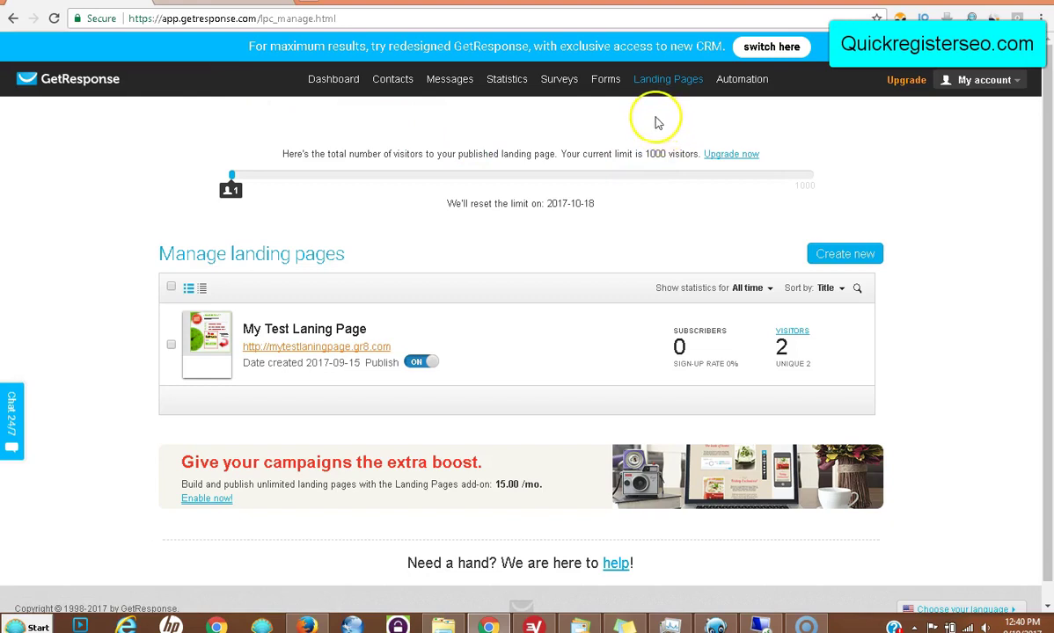
- Start creating a new landing page in GetResponse instead of restoring the autosaved one
mouse_move(690, 88)
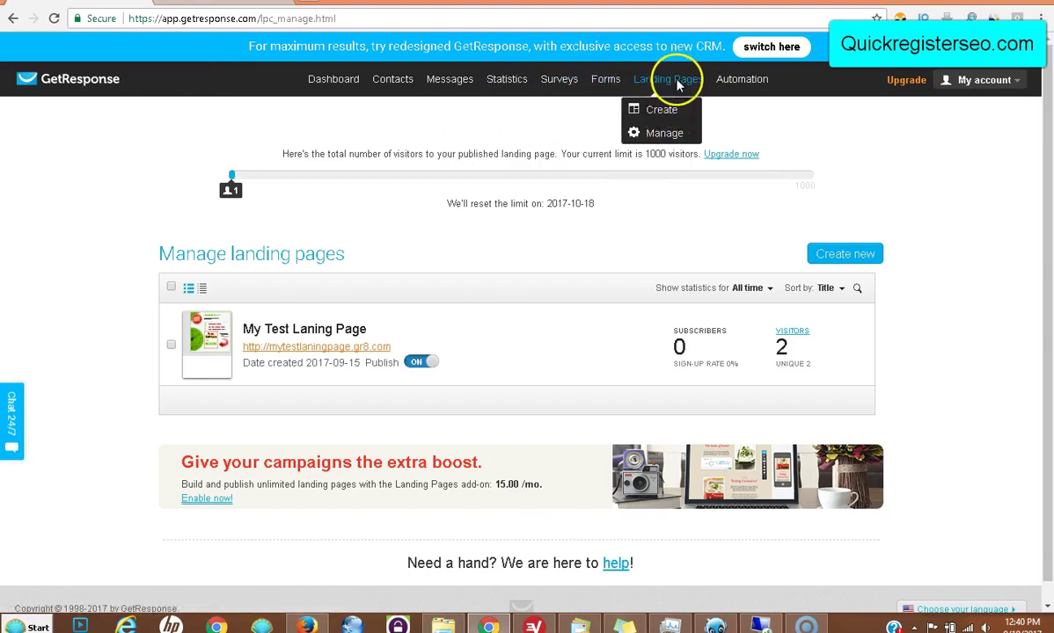
click(661, 109)
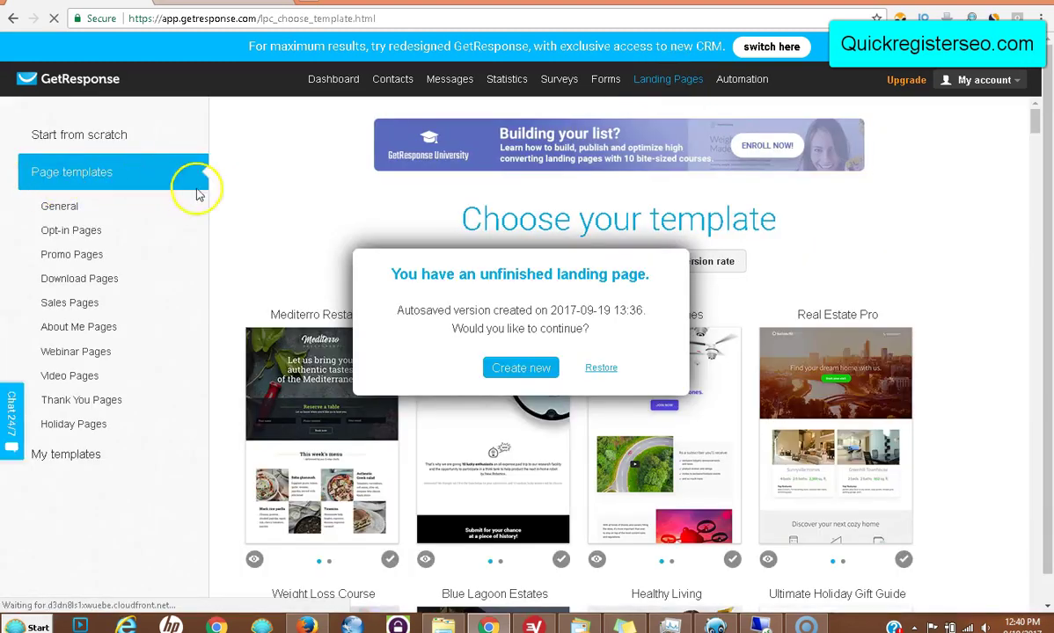
click(519, 366)
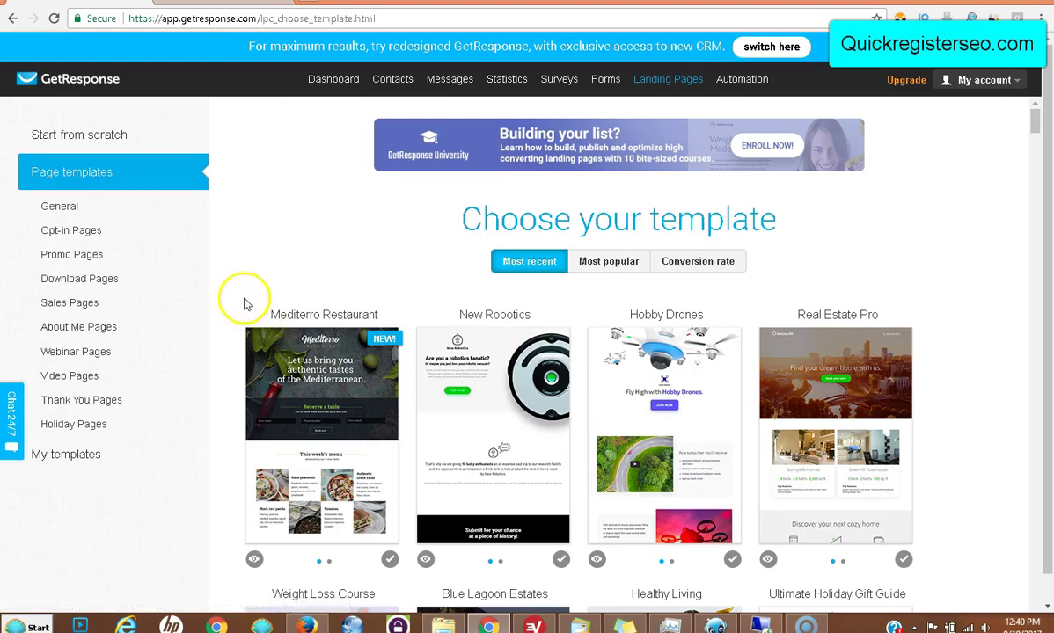
- Filter the page templates by Opt-in Pages and open the Blue Lagoon Estates template in the editor
mouse_move(1032, 118)
mouse_down()
mouse_move(1044, 171)
mouse_move(1048, 119)
mouse_up()
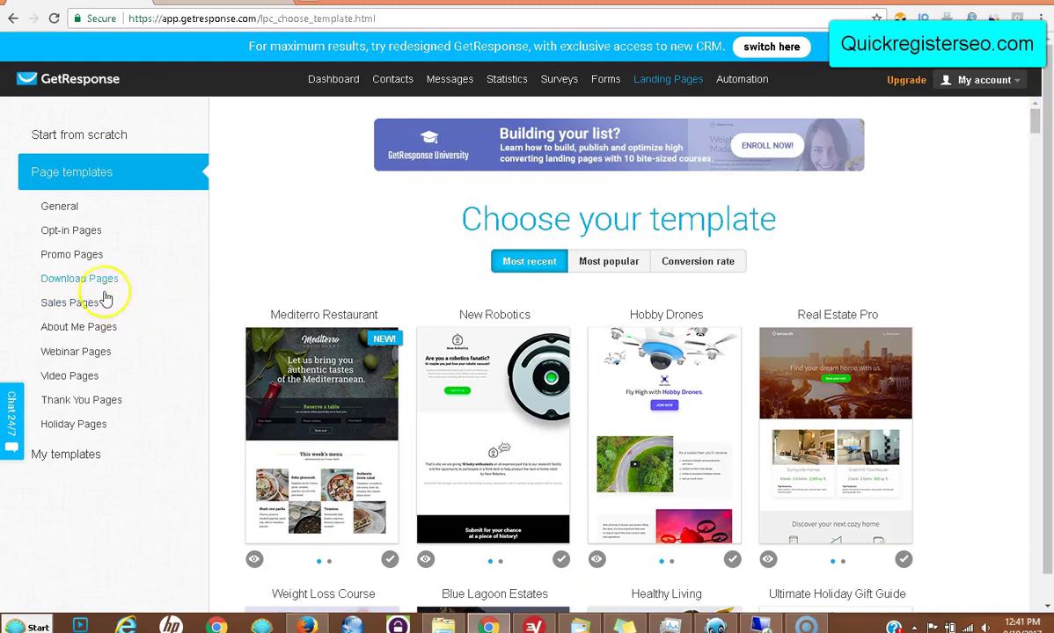
click(77, 232)
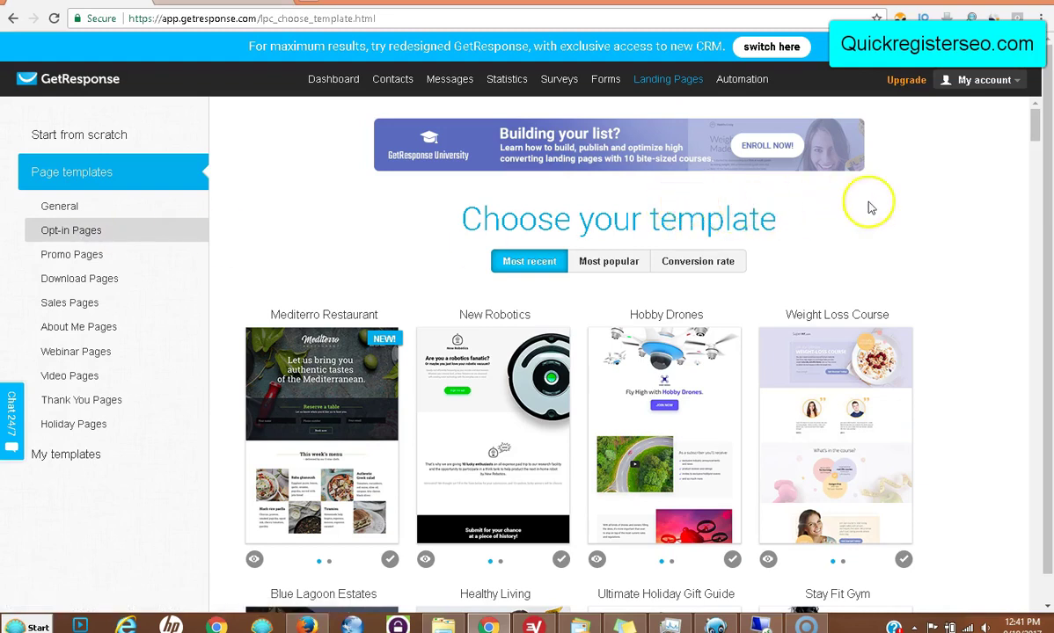
mouse_move(1035, 125)
mouse_down()
mouse_move(1047, 176)
mouse_move(1042, 141)
mouse_up()
click(331, 332)
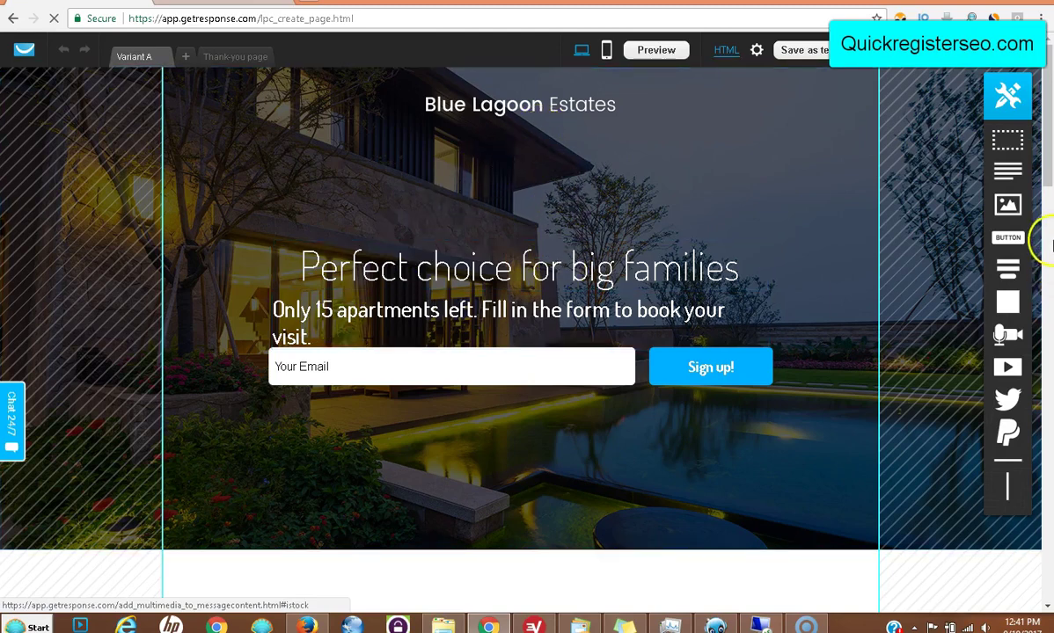
- Replace the "Perfect choice for big families" headline with "Join My Newsletter!"
scroll(1047, 162, down, 1)
scroll(1044, 175, up, 1)
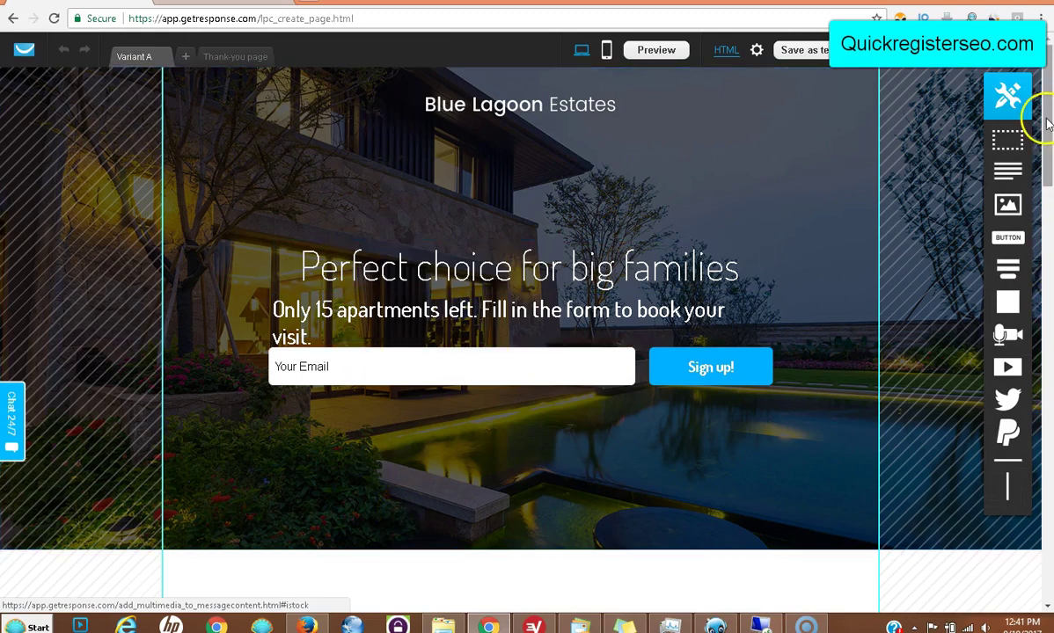
scroll(1036, 66, down, 1)
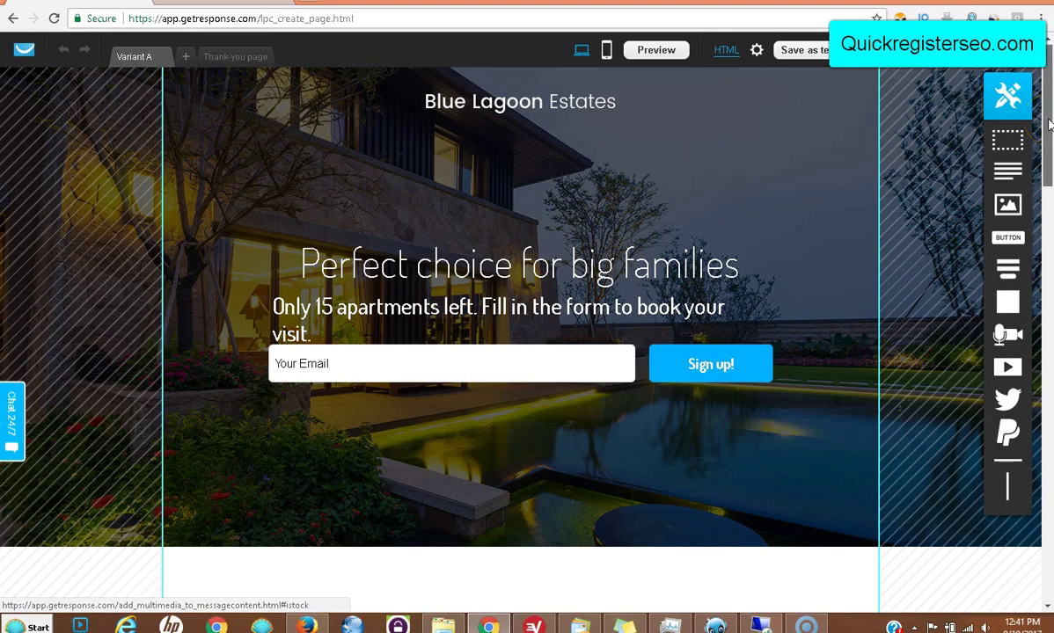
mouse_move(1048, 126)
mouse_down()
mouse_move(1044, 269)
mouse_move(1035, 119)
mouse_up()
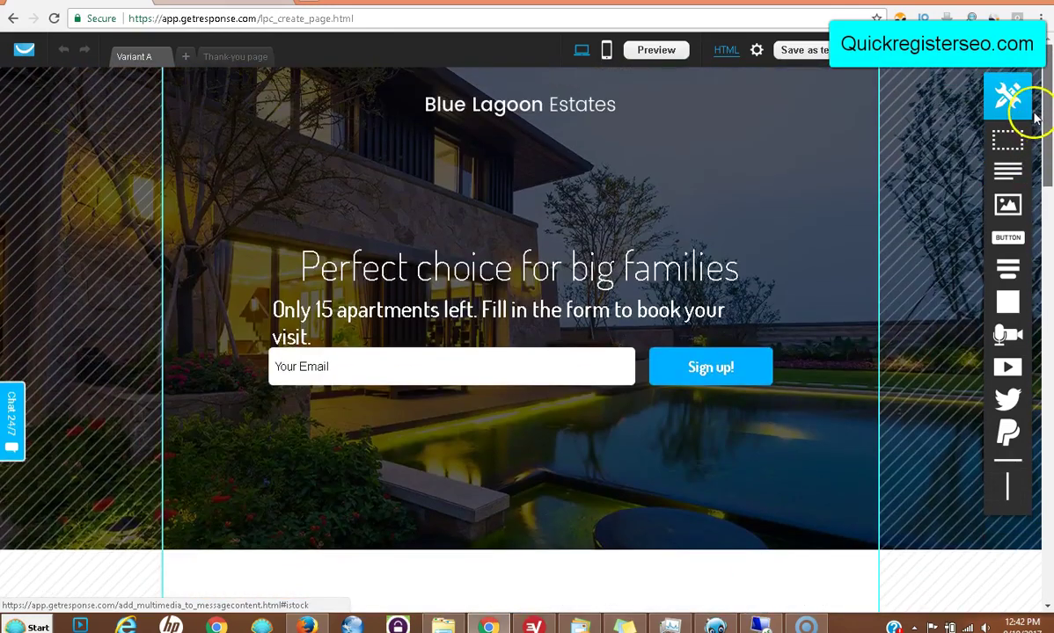
click(655, 269)
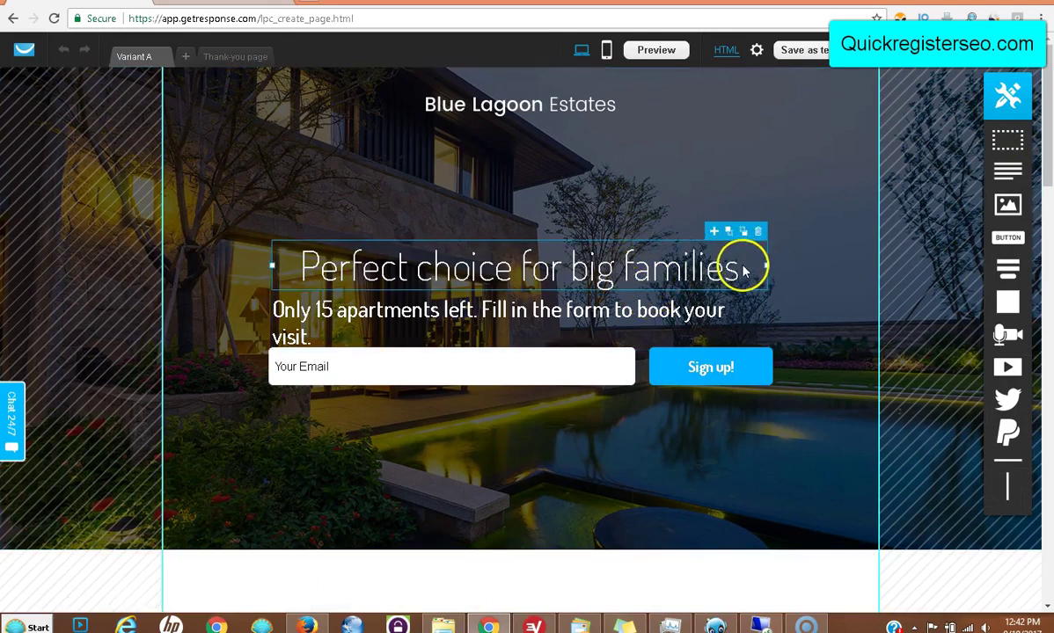
double_click(743, 271)
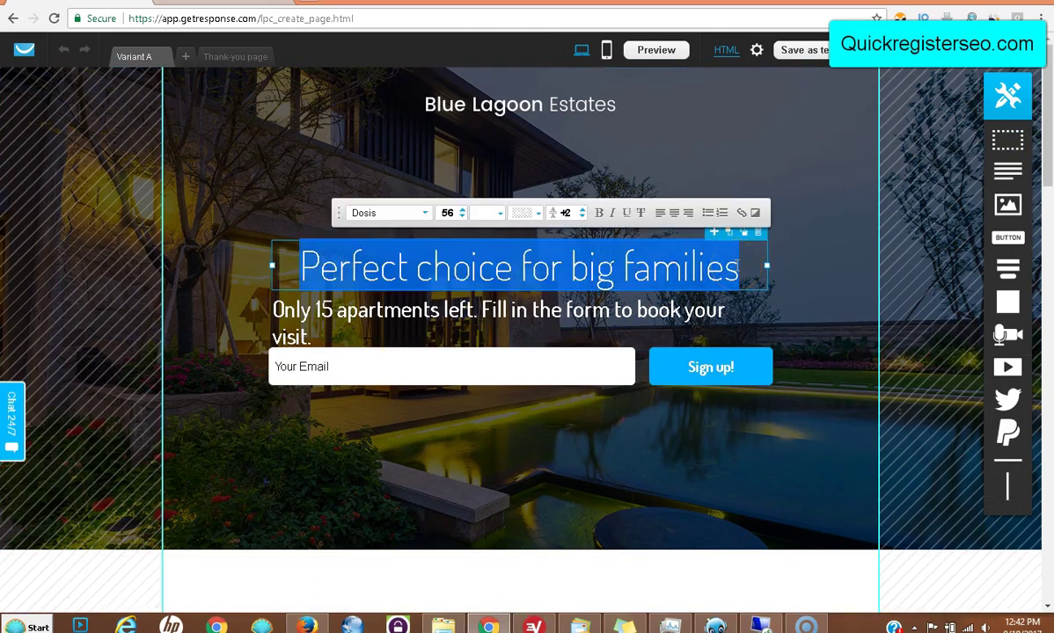
key(BackSpace)
text(Join M)
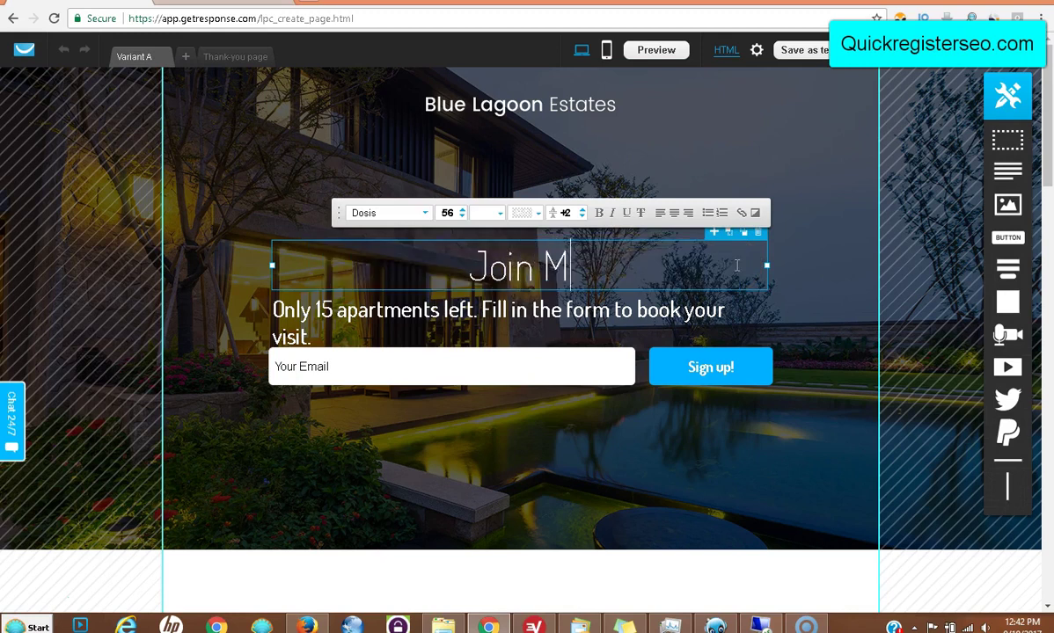
text(y Newsl)
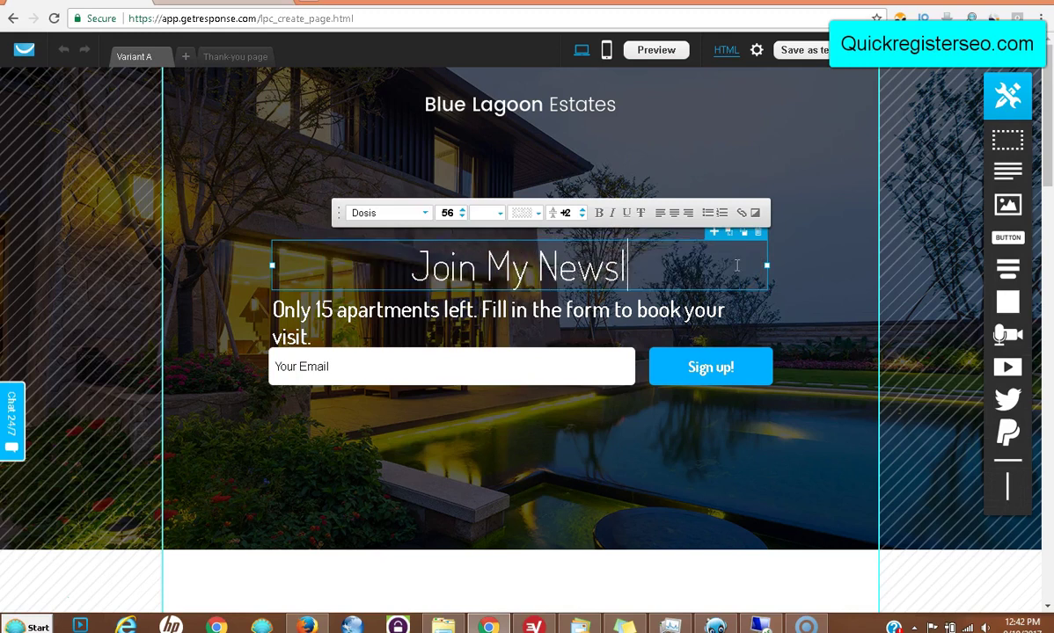
text(etter!)
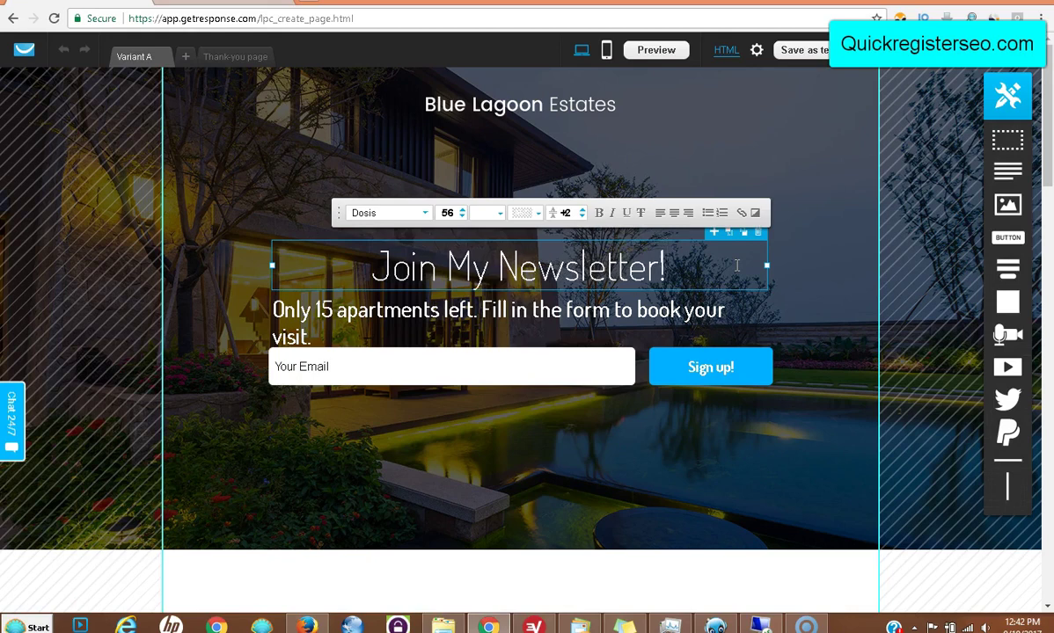
- Change the sign-up form's button text to "Get Your Free Ebook!"
click(711, 367)
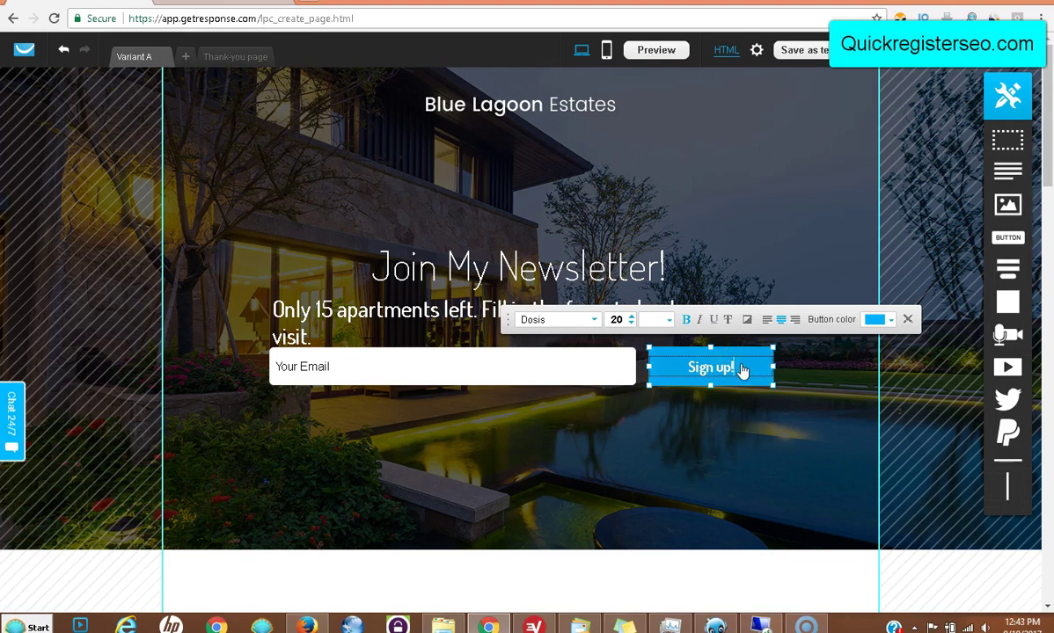
key(BackSpace)
key(BackSpace)
key(BackSpace)
key(BackSpace)
key(BackSpace)
key(BackSpace)
text(Get Your Free Ebook!)
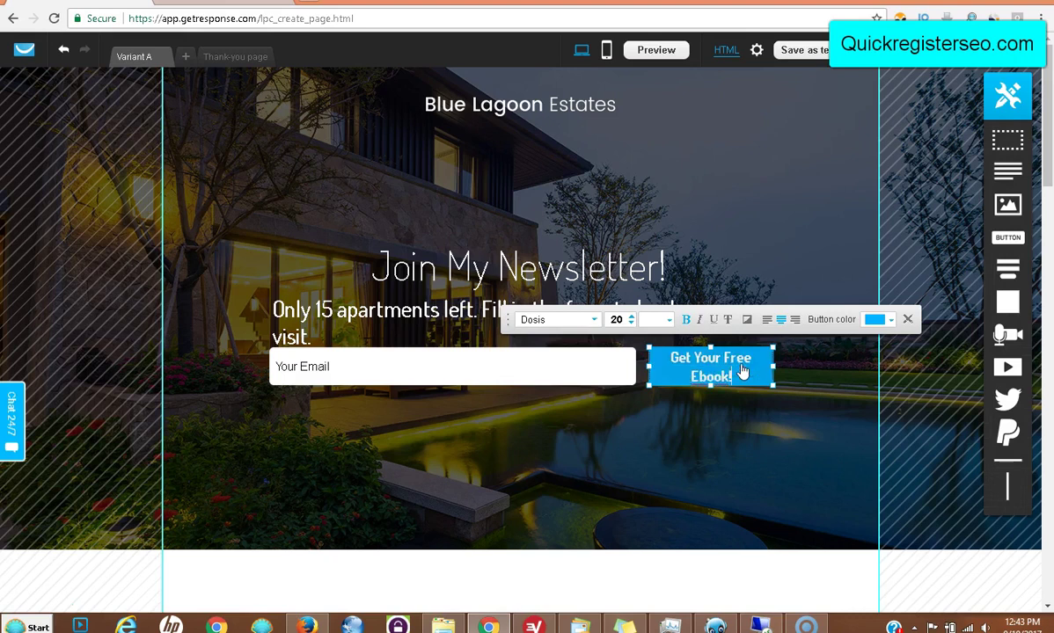
click(741, 371)
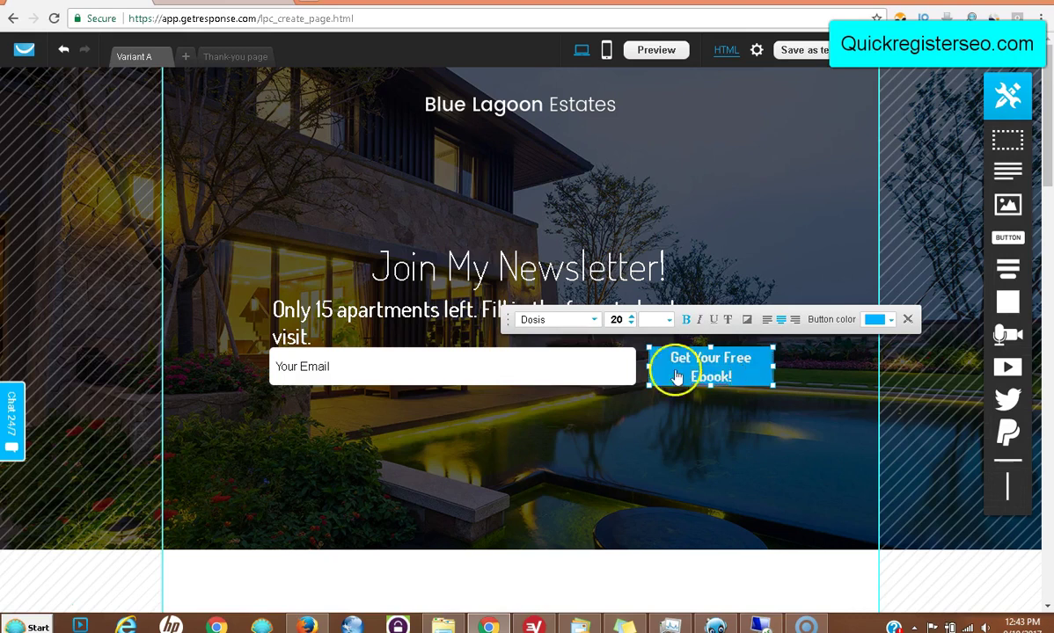
- Change the email field's placeholder text to "Your Best Email..."
double_click(342, 376)
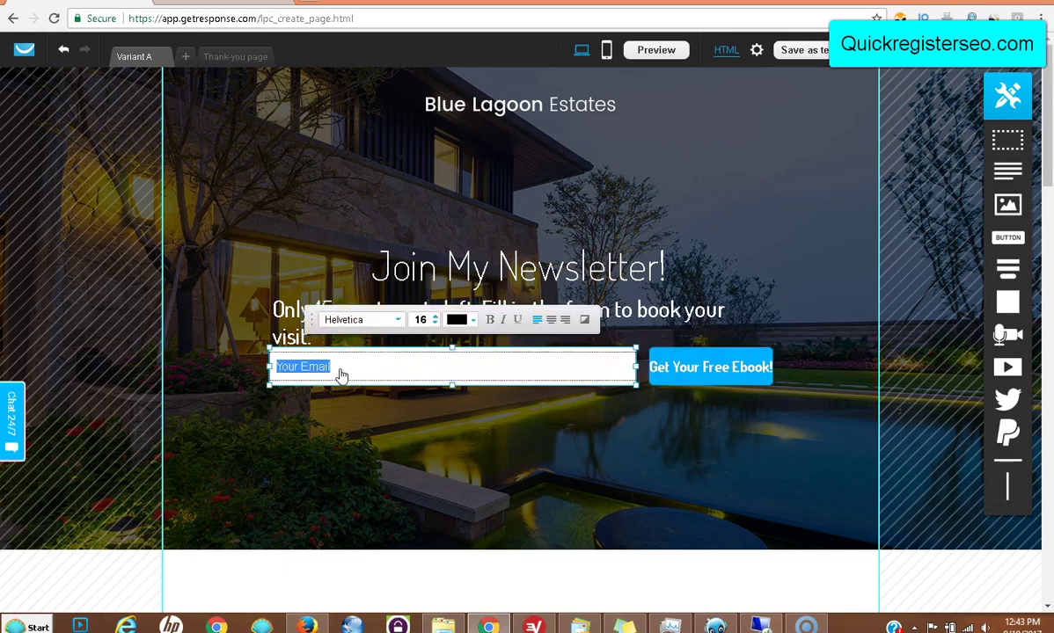
text(Your Best Email...)
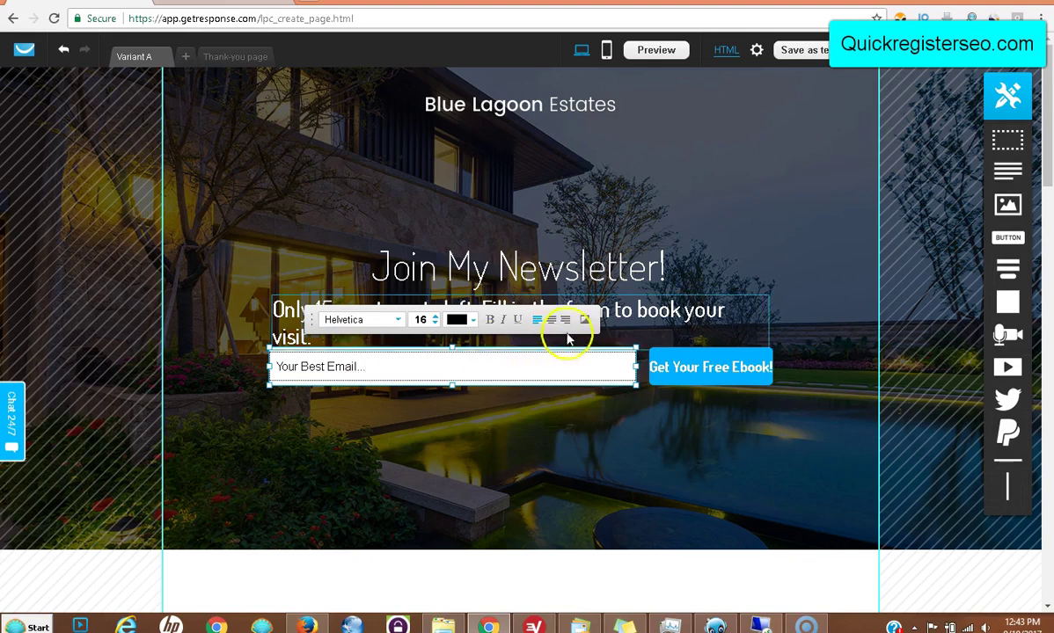
click(551, 463)
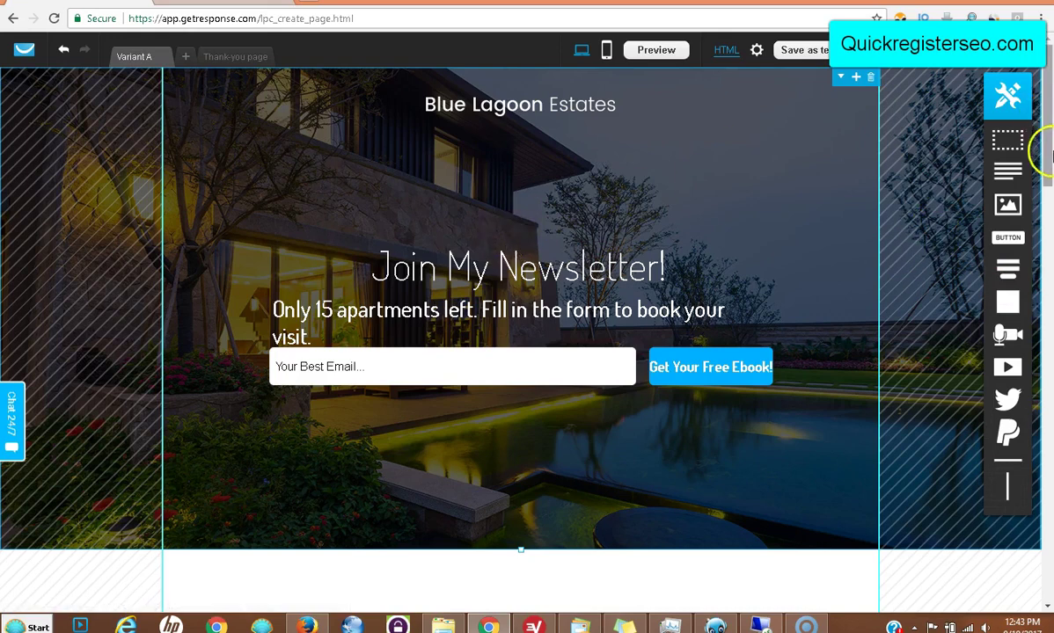
- Place a video element below the Blue Lagoon Estates title and a text box between the title and the video
drag(1006, 360, 514, 209)
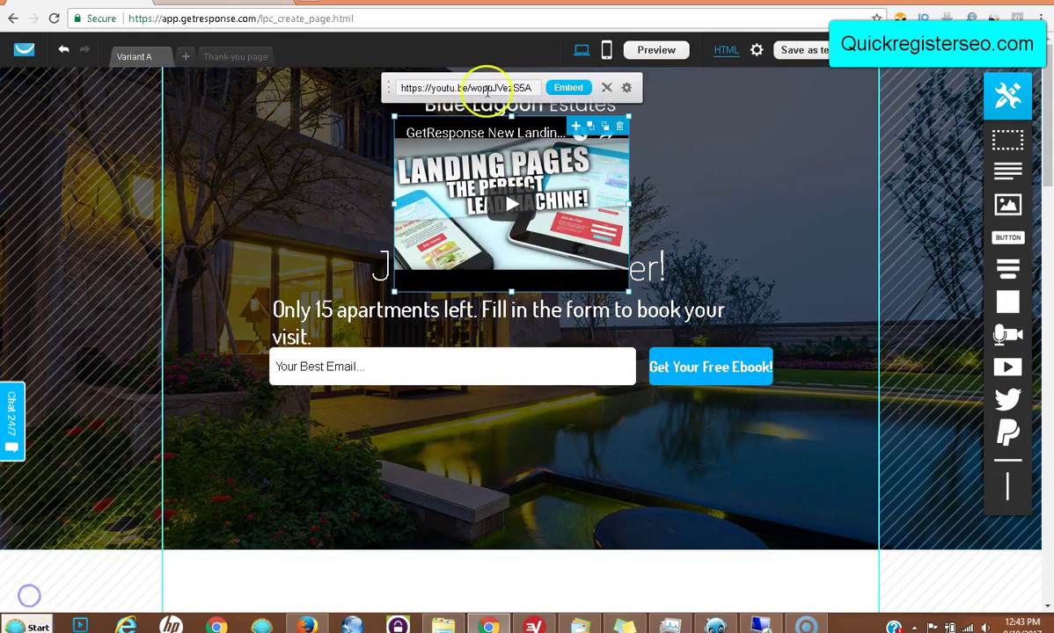
click(529, 88)
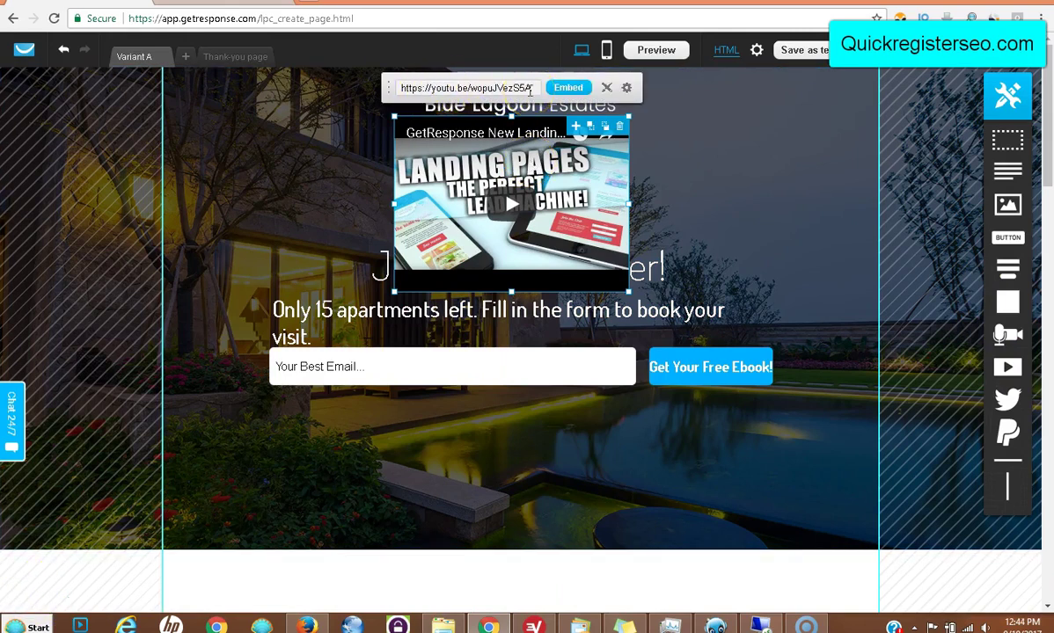
click(703, 170)
click(463, 233)
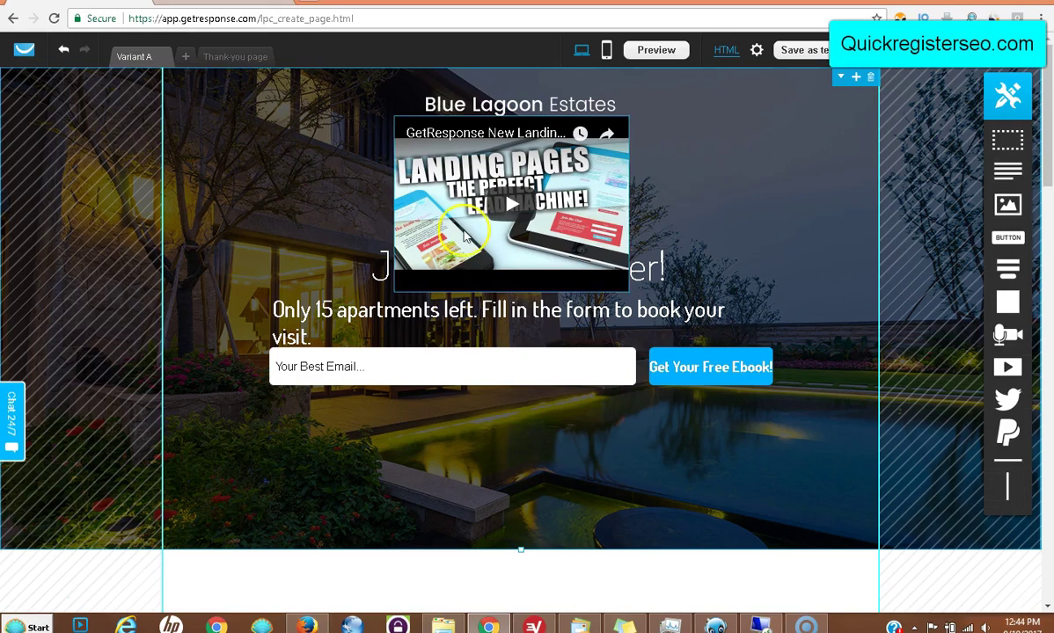
click(731, 308)
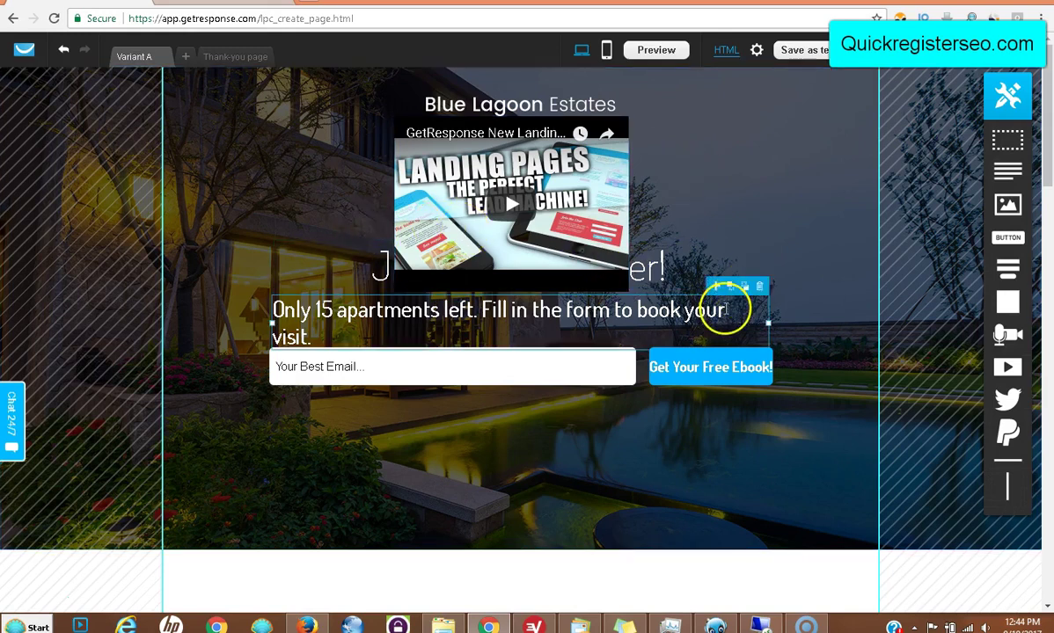
click(1007, 142)
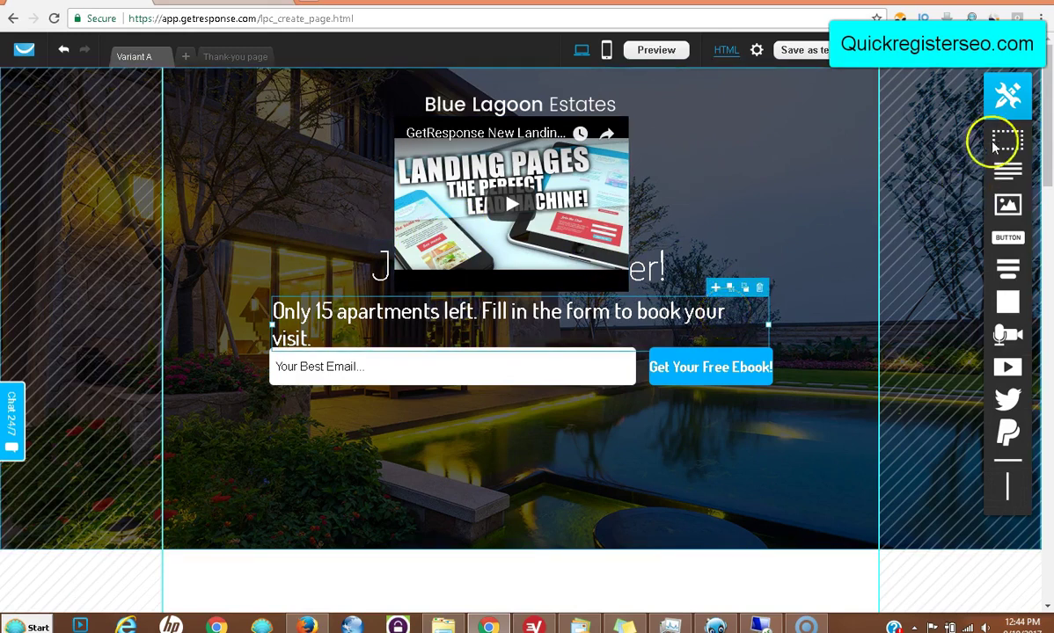
drag(1007, 170, 543, 112)
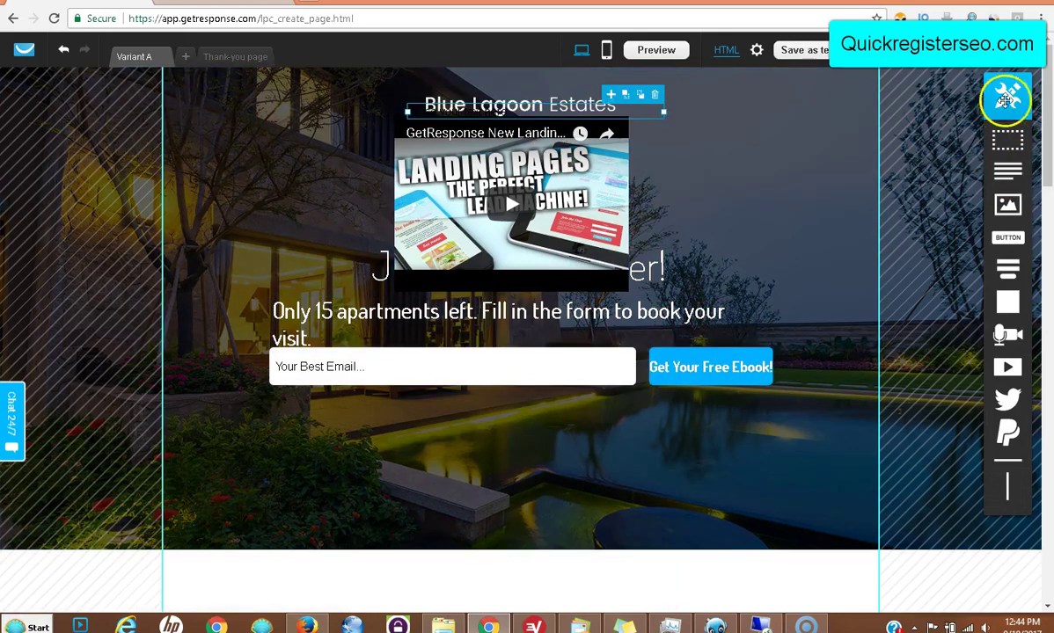
- Insert an empty section above the hero section and delete it again
drag(1013, 142, 545, 249)
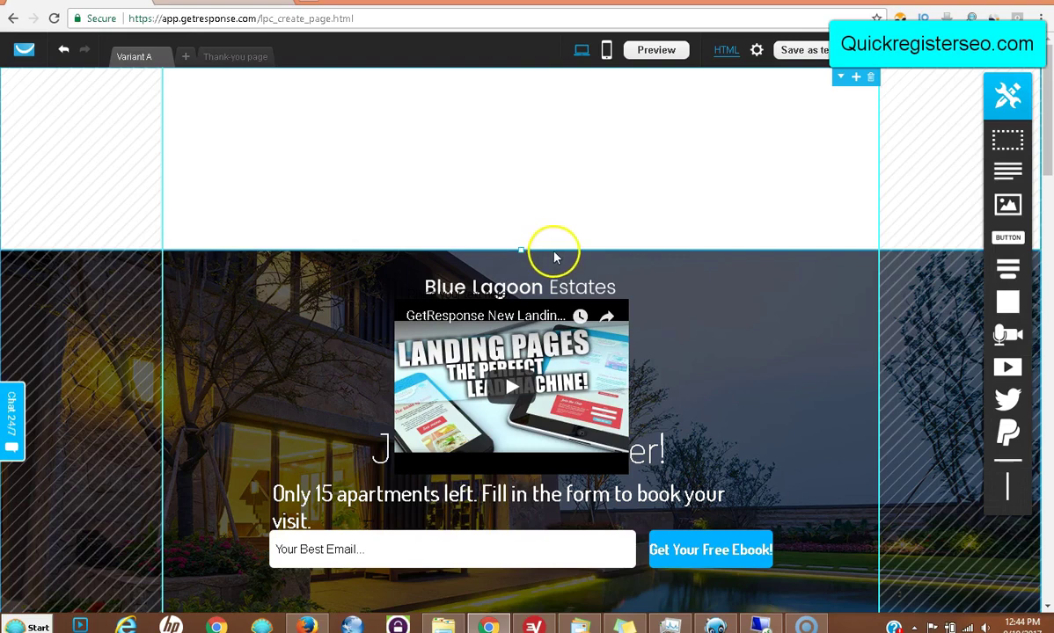
click(870, 78)
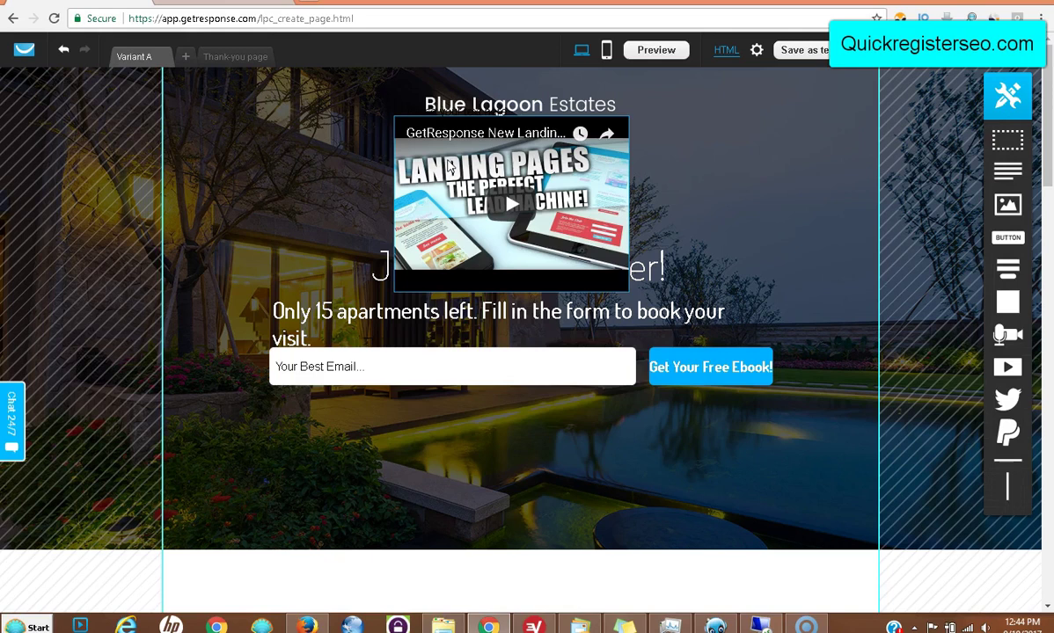
- Try to continue to the next stage, return to the editor from the mobile-version dialog, and generate Variant A's mobile version
click(977, 58)
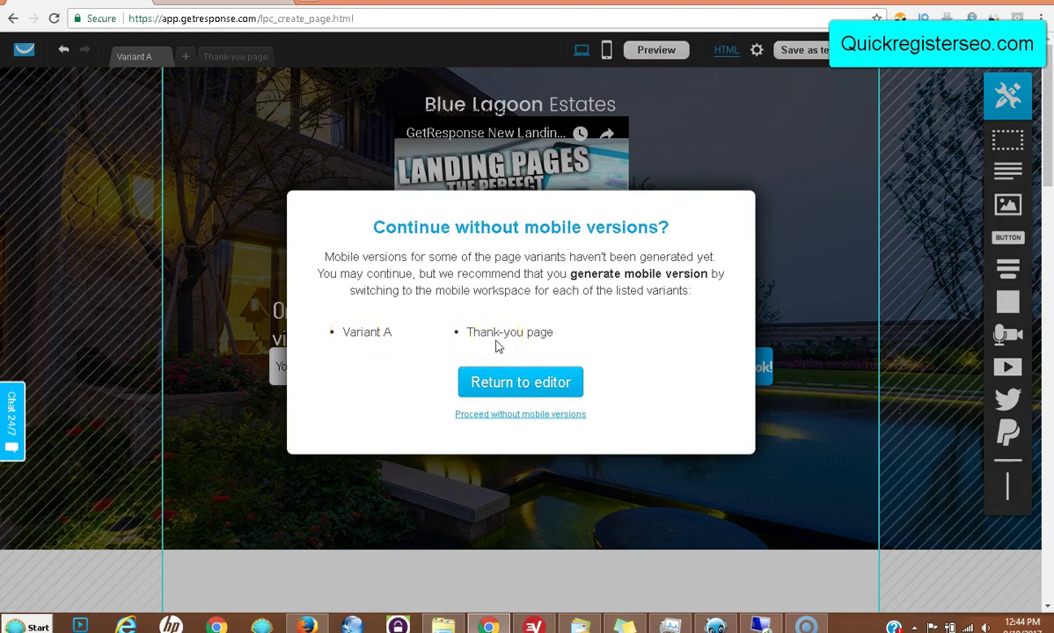
click(532, 388)
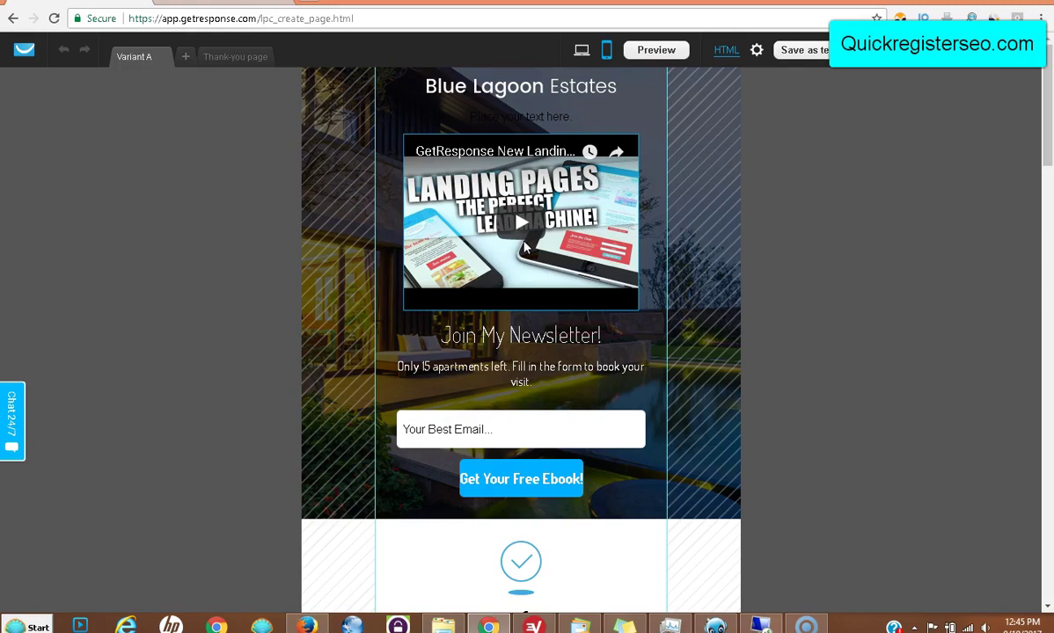
click(527, 153)
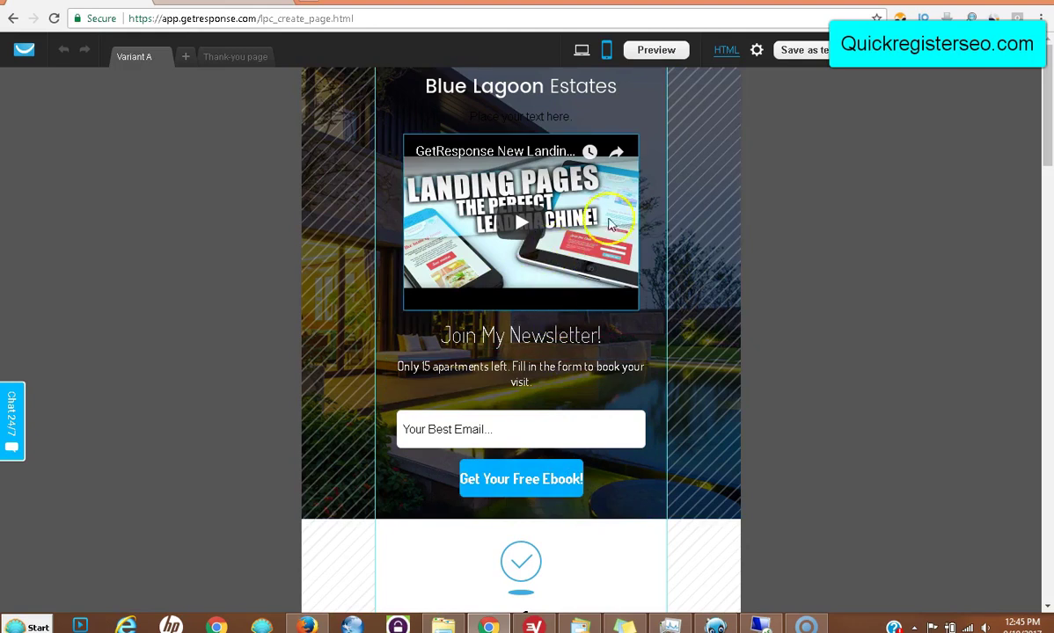
- Return to the editor from the missing-version dialog to generate the thank-you page's mobile version, and inspect its elements and section background settings
click(986, 51)
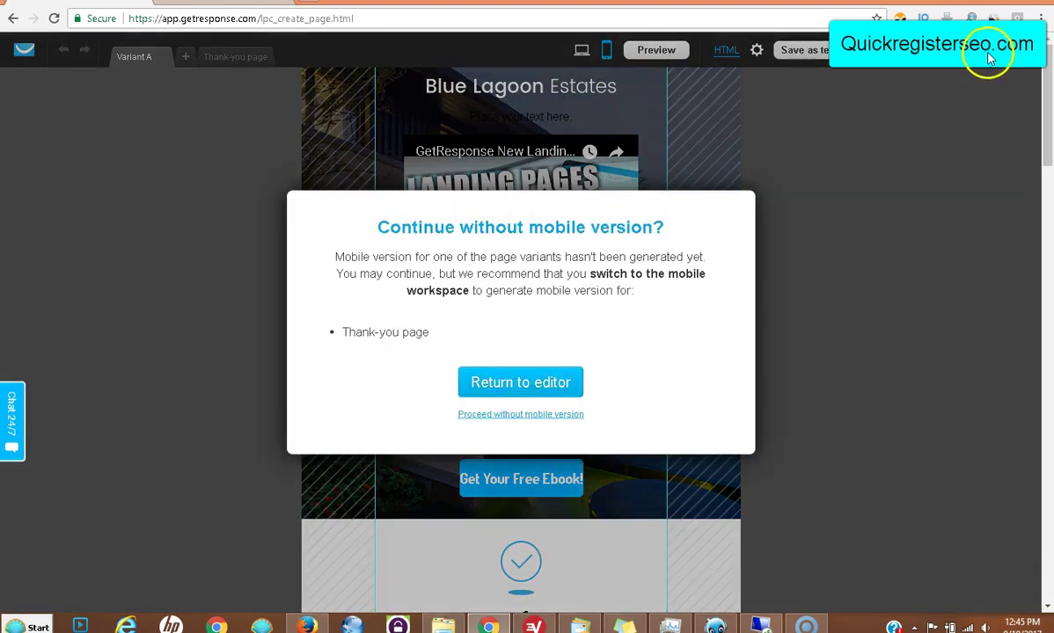
click(497, 385)
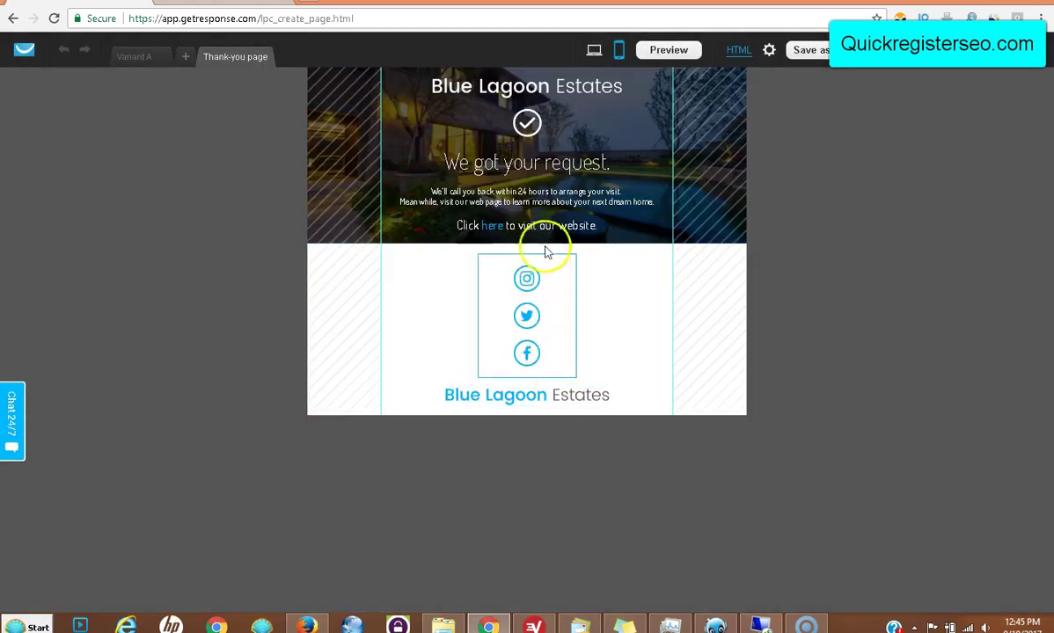
click(585, 164)
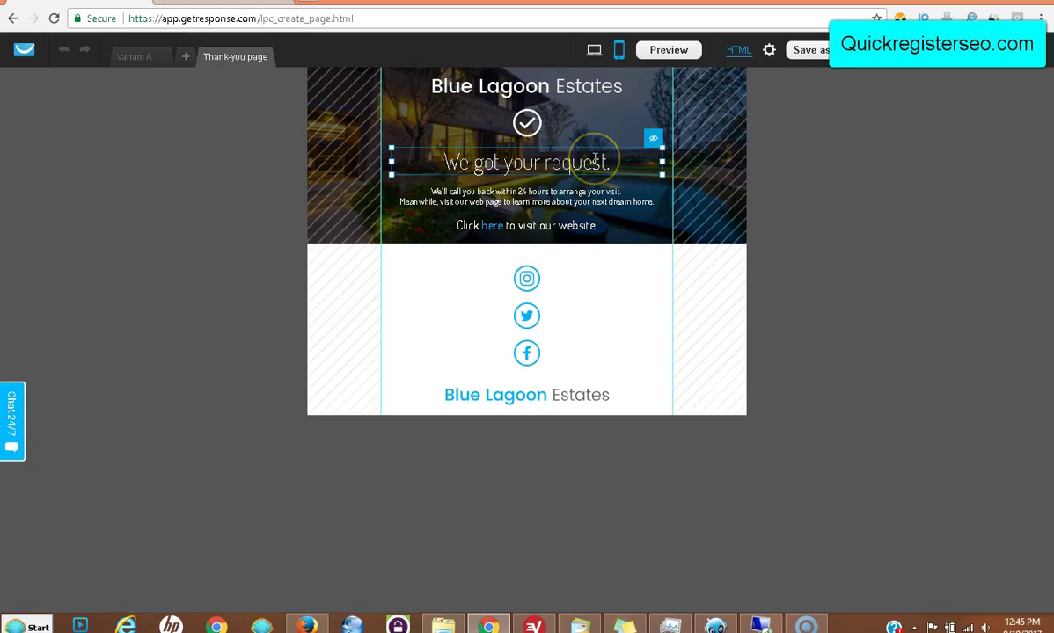
click(577, 99)
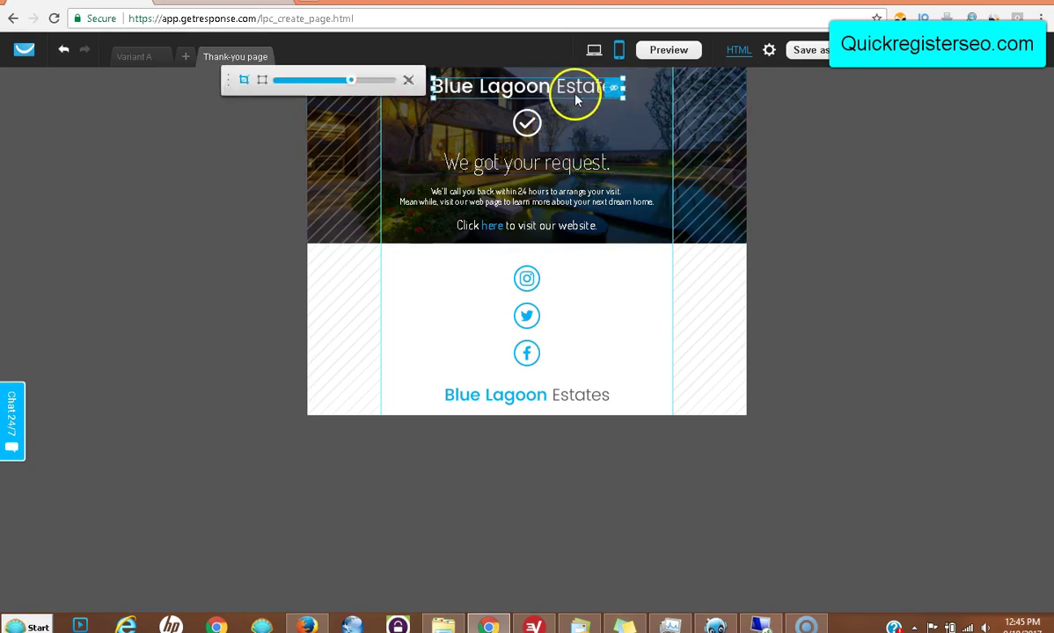
double_click(532, 176)
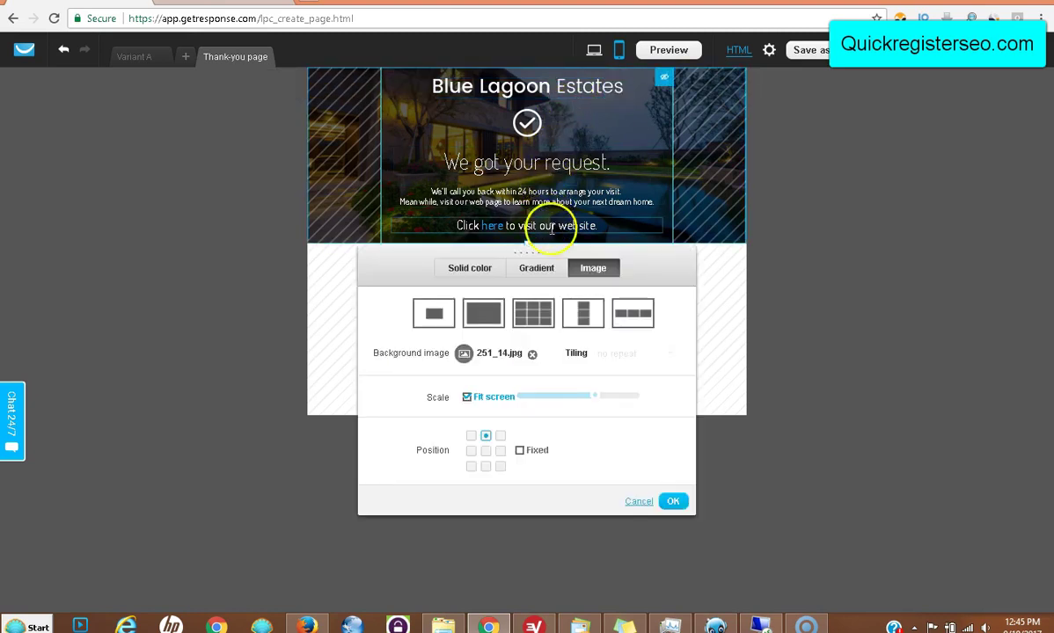
click(719, 382)
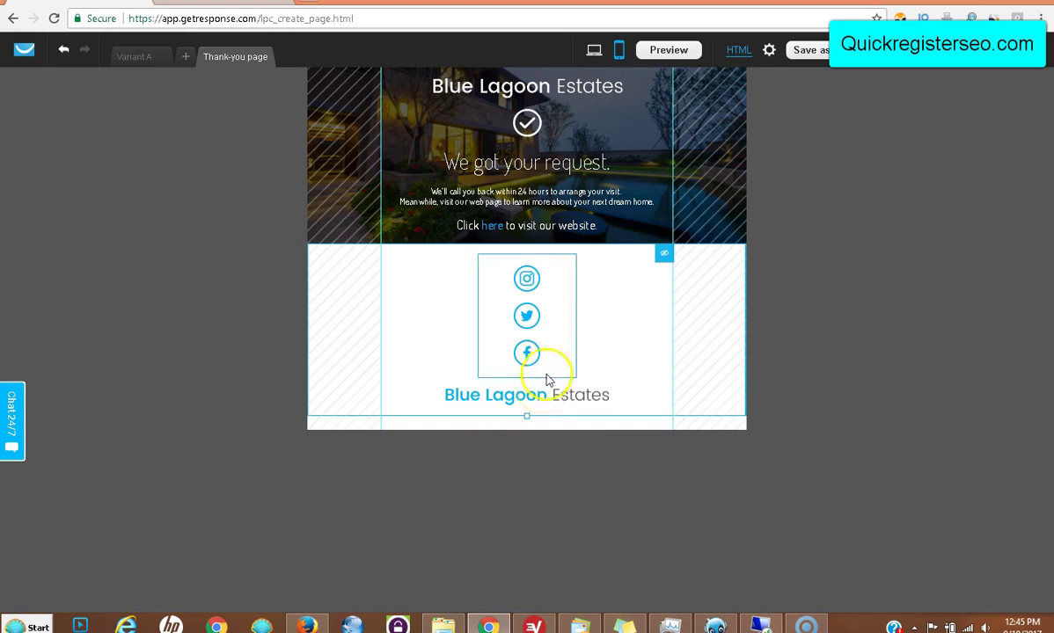
- Continue to the landing page settings and set the page title to "MY Test Page 2 Opt In Form"
click(1004, 54)
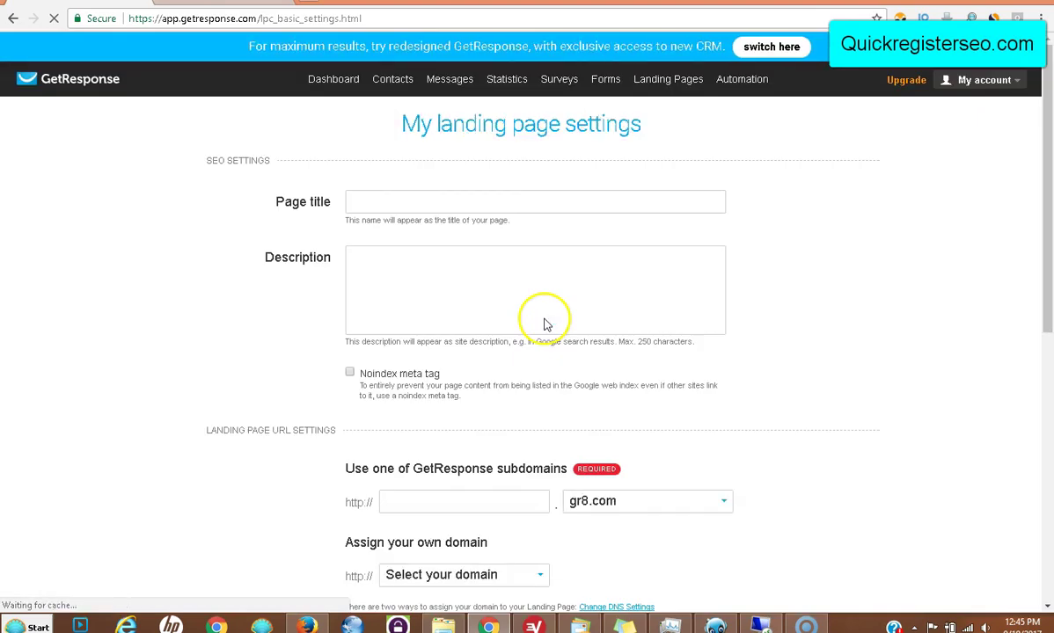
click(416, 205)
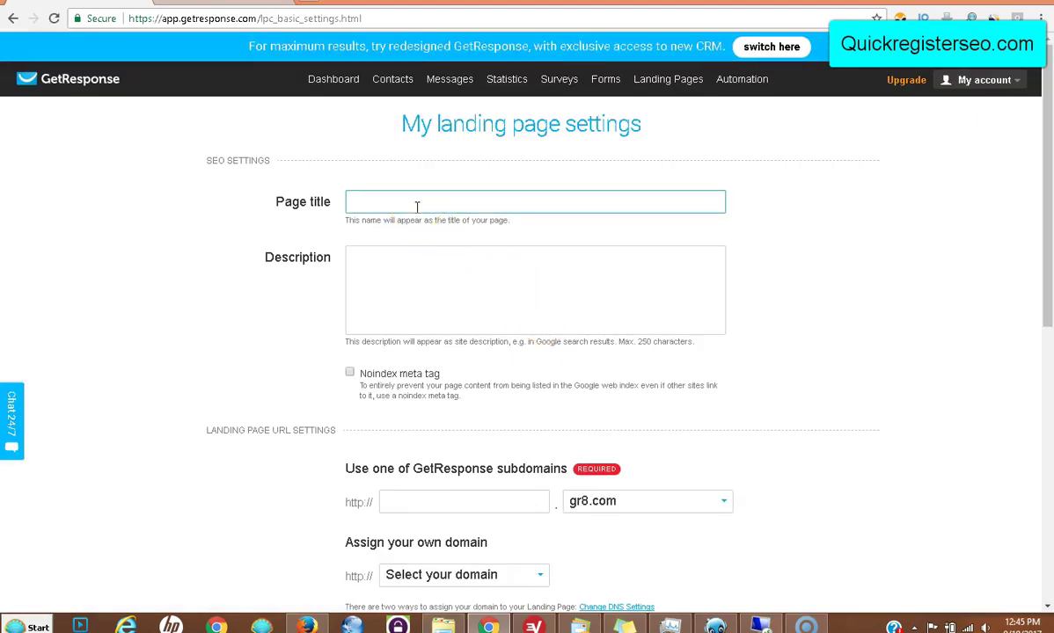
text(MY Test Pate)
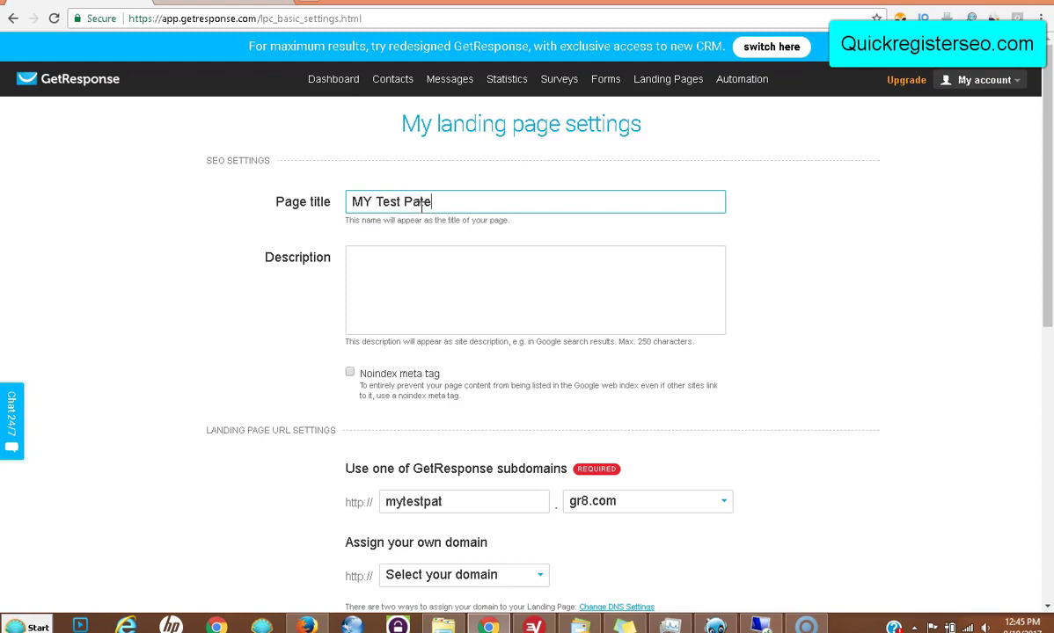
key(BackSpace)
key(BackSpace)
text(ge 2 Opt In Form)
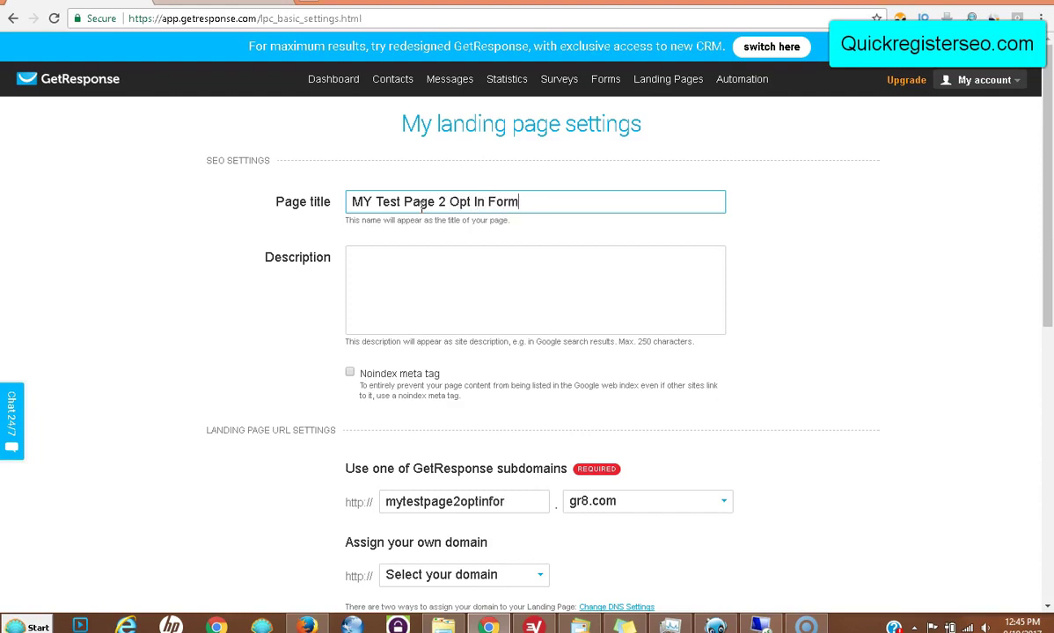
- Examine the landing page URL settings, including the own-domain choices, the GetResponse subdomain endings and the subdomain name
click(399, 286)
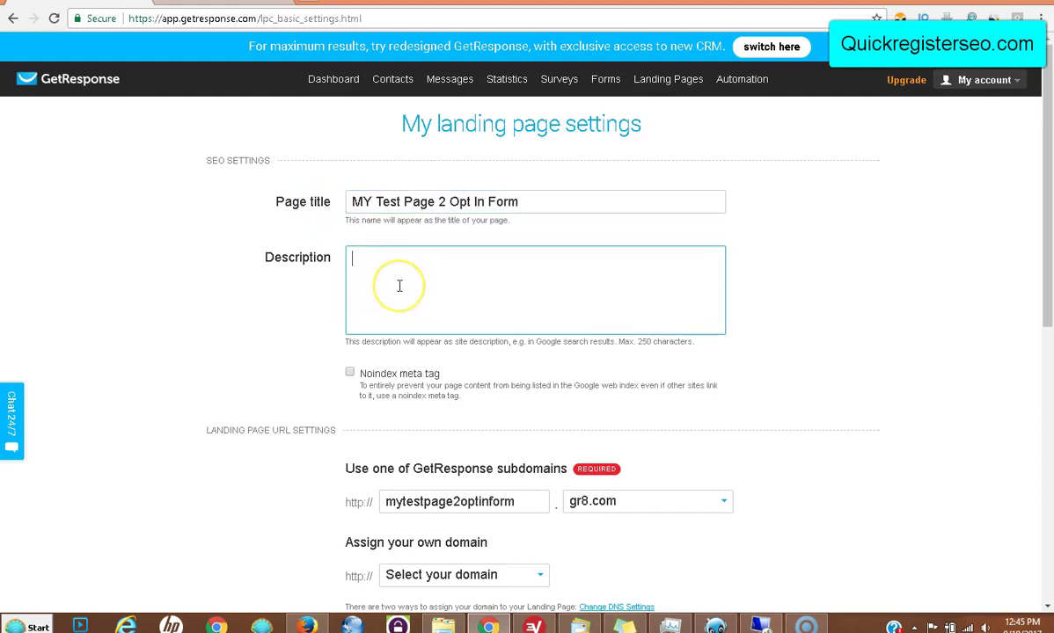
drag(1047, 247, 1051, 349)
click(538, 350)
click(540, 351)
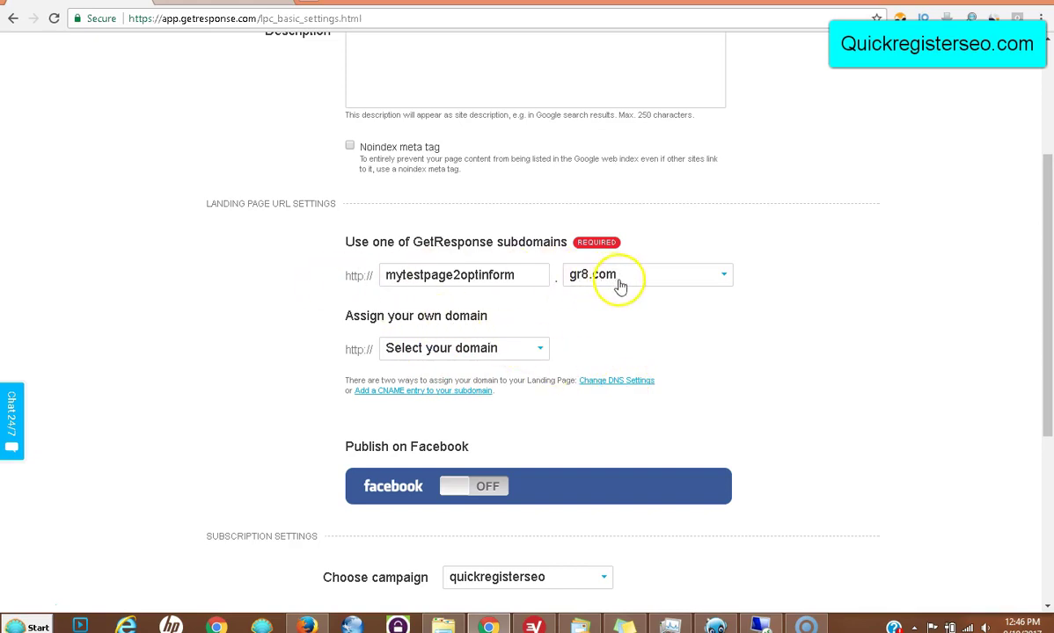
click(723, 276)
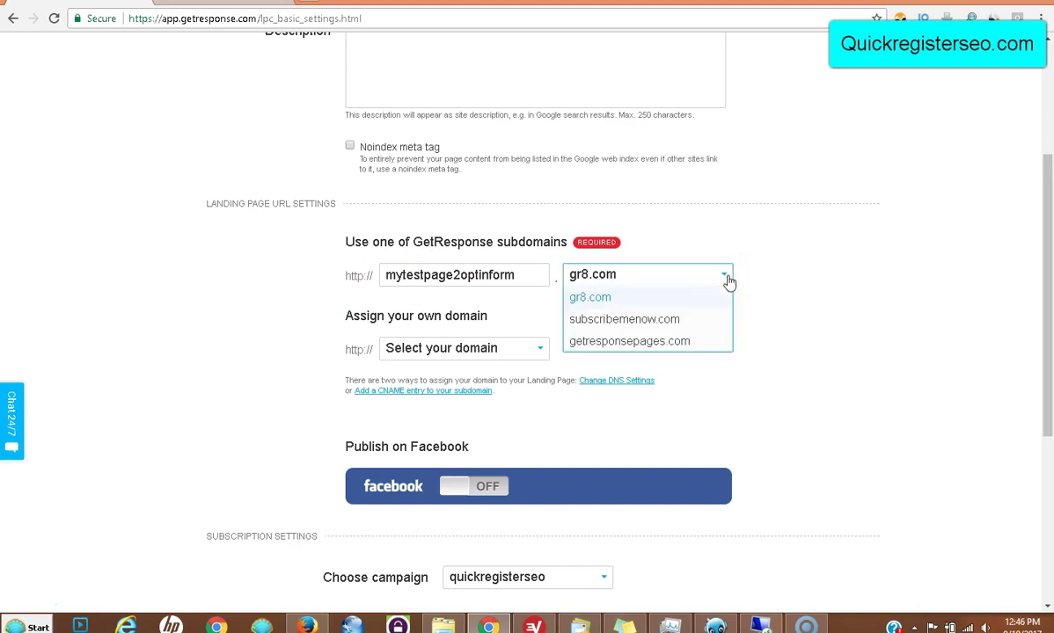
click(728, 280)
double_click(531, 277)
click(378, 282)
click(522, 273)
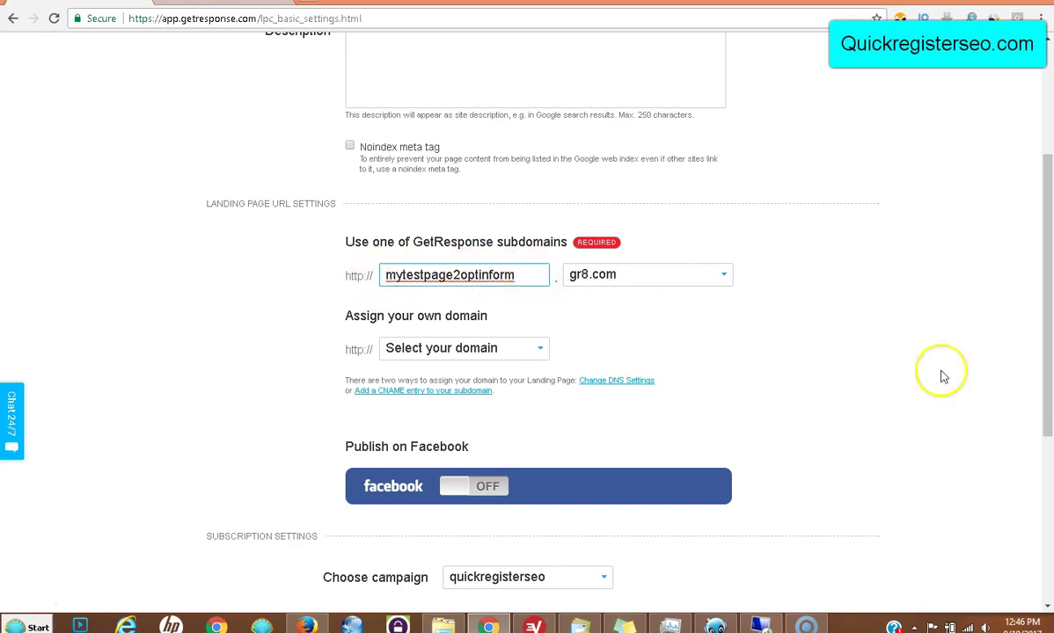
- Examine the subscription settings' campaign choices and the autoresponder cycle days
drag(1043, 371, 1049, 527)
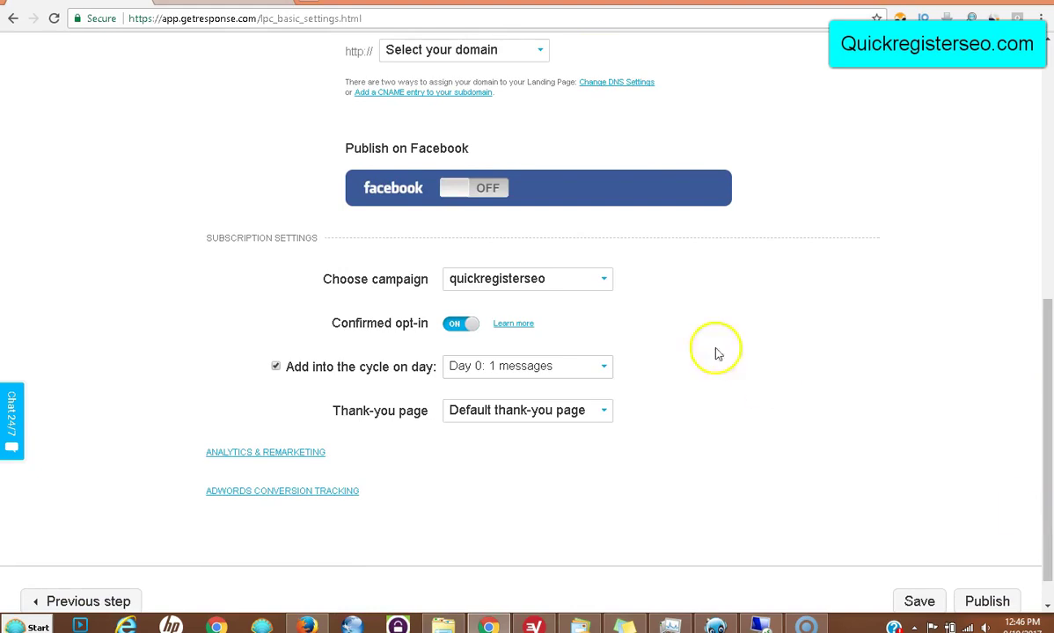
click(604, 281)
click(604, 285)
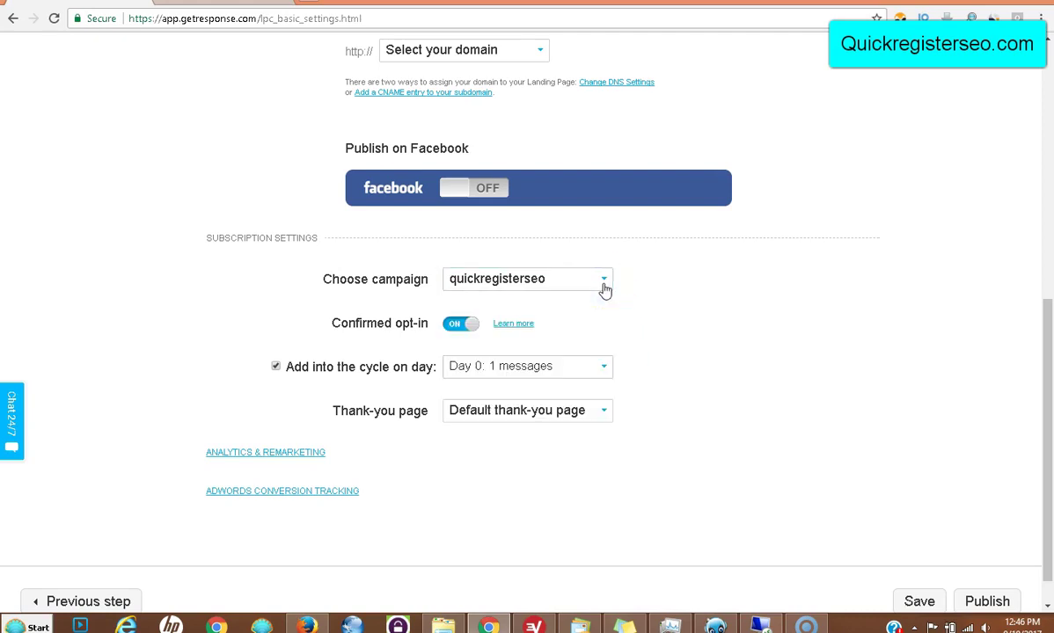
click(605, 370)
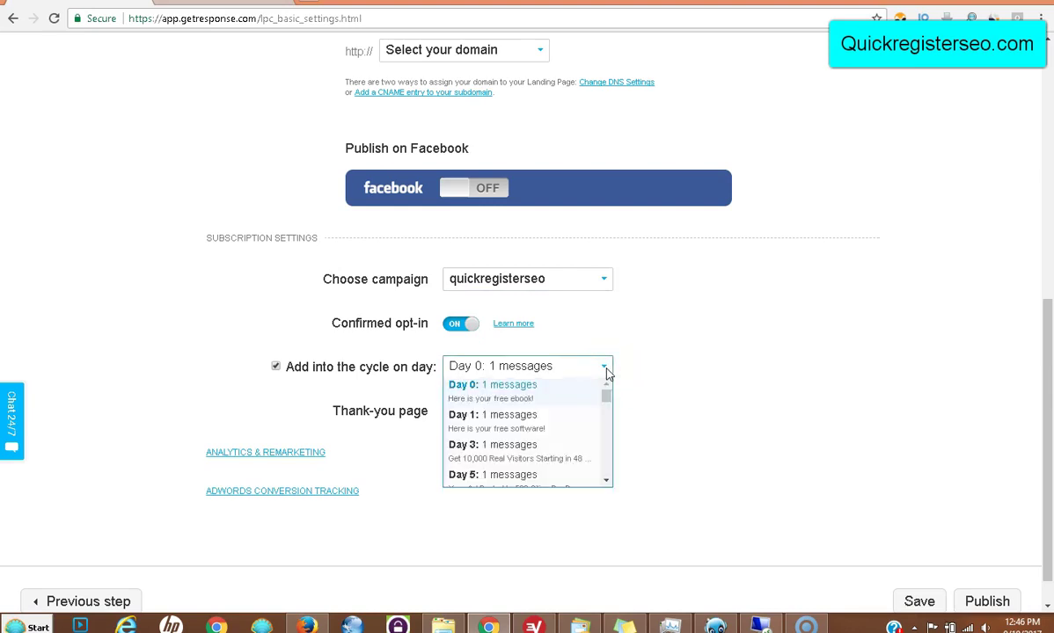
click(605, 369)
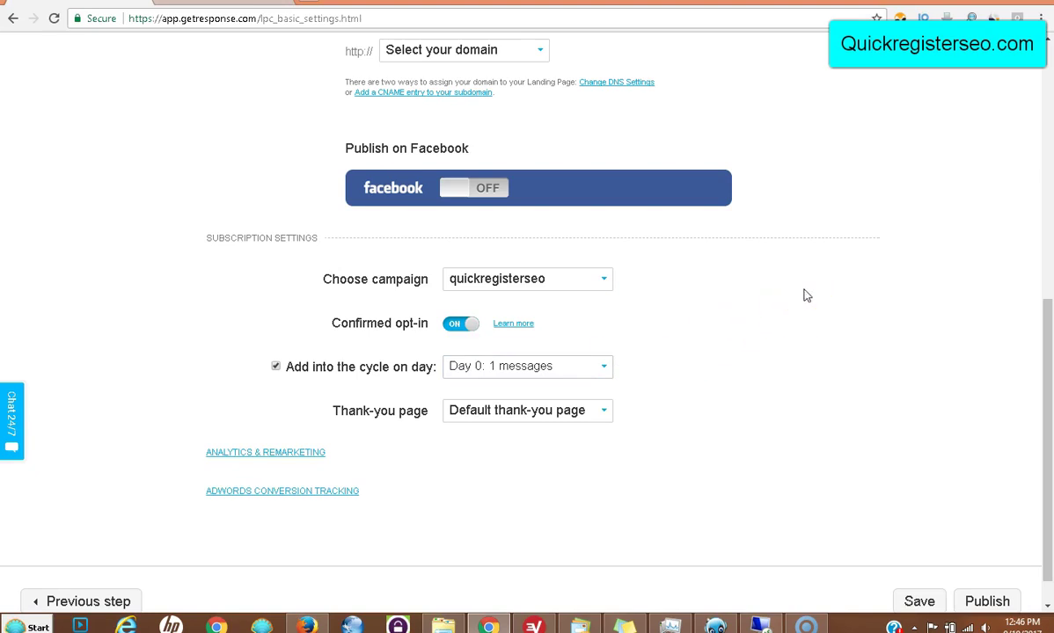
- Switch the subscription's thank-you page to "Custom thank-you page" and back to "Default thank-you page"
click(605, 415)
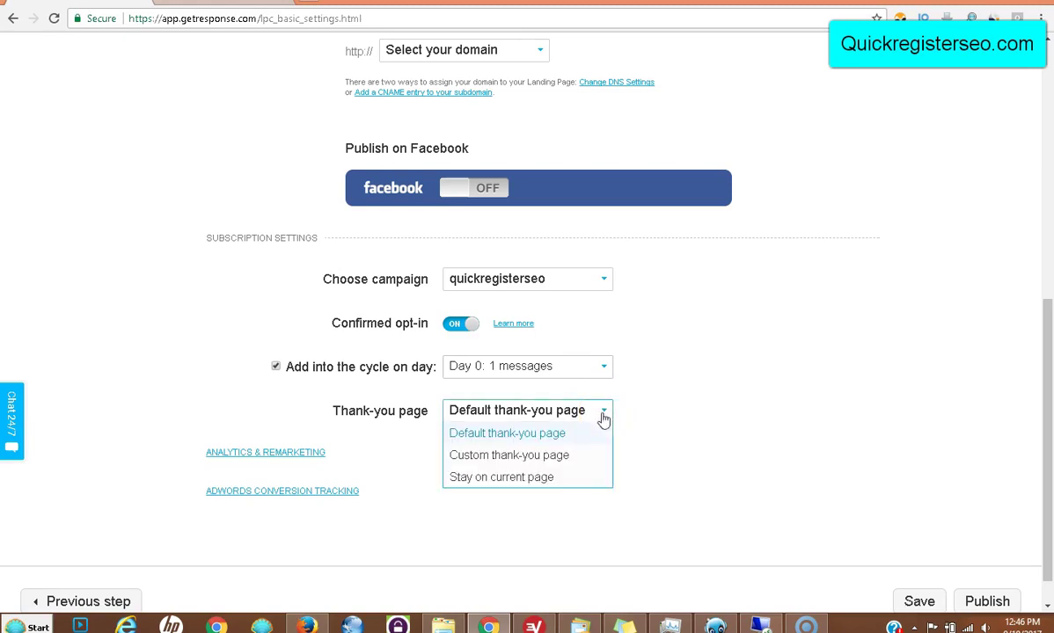
click(569, 459)
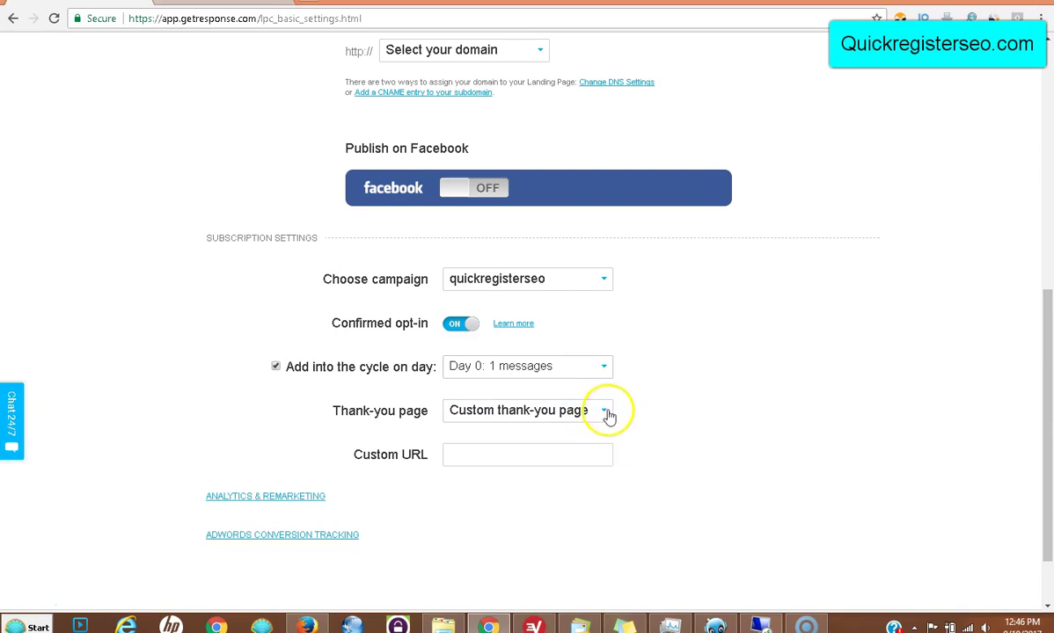
click(606, 414)
click(542, 433)
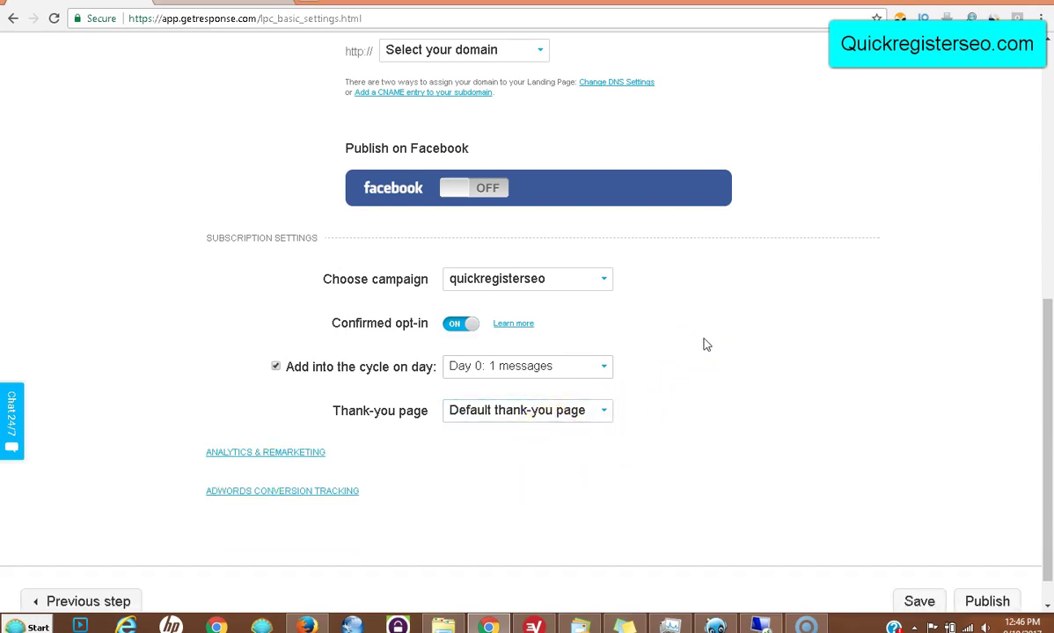
- Publish the landing page with the current settings
drag(1043, 322, 1049, 413)
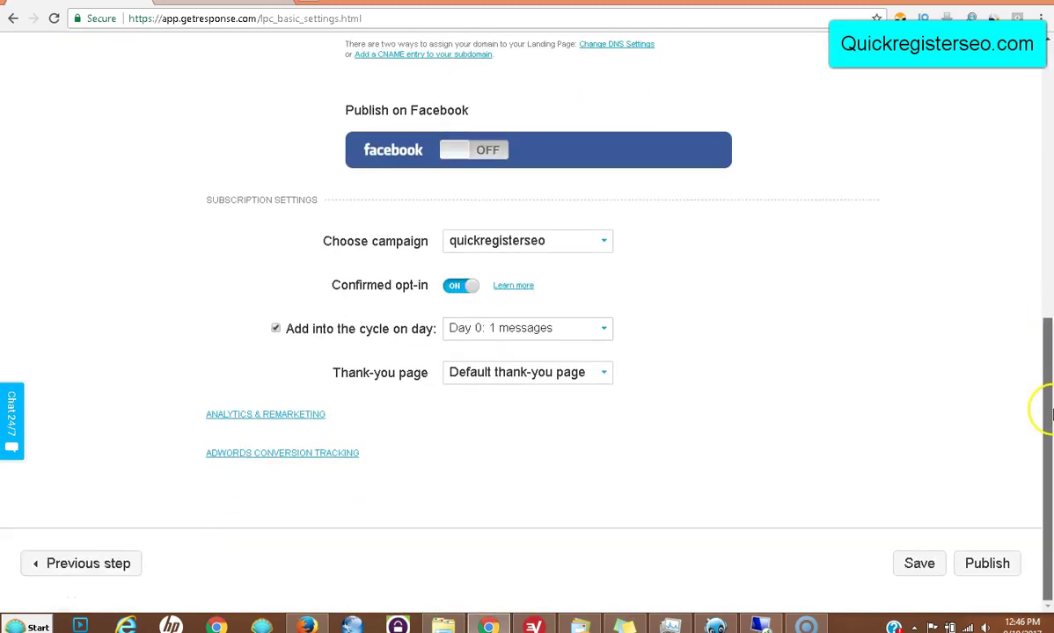
click(986, 567)
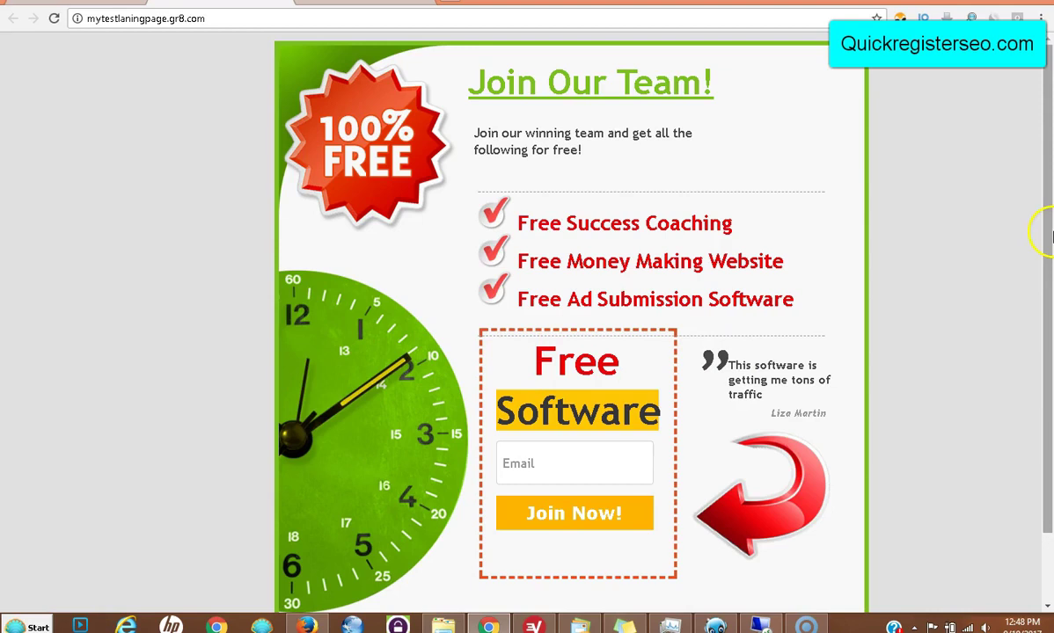
- Look over the published "Join Our Team!" landing page and copy its web address, mytestlaningpage.gr8.com
drag(1047, 242, 1049, 215)
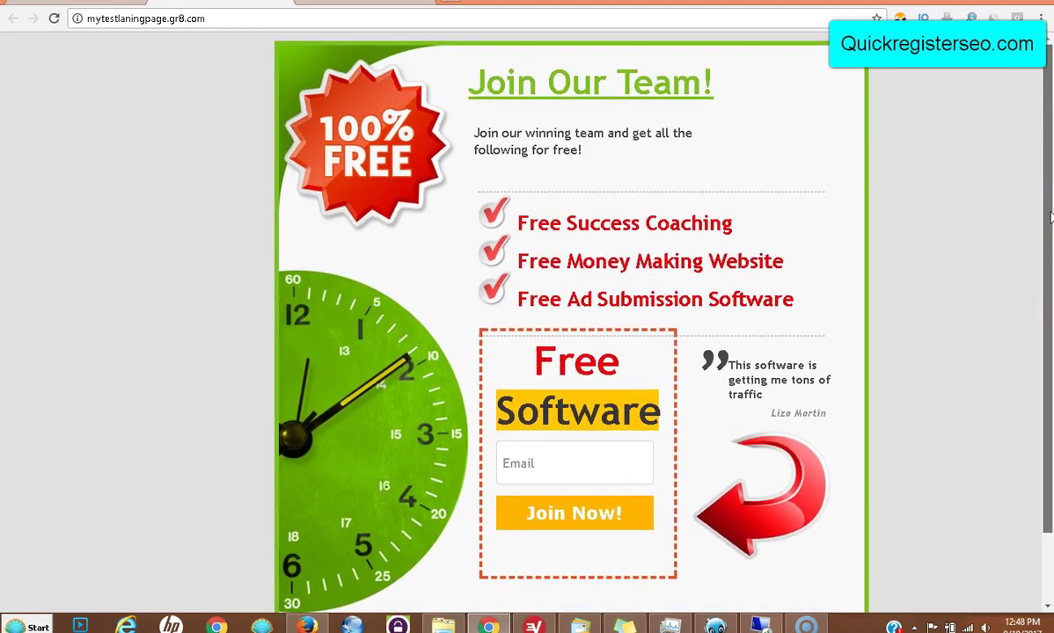
mouse_move(1049, 215)
mouse_down()
mouse_move(1049, 299)
mouse_move(1042, 200)
mouse_up()
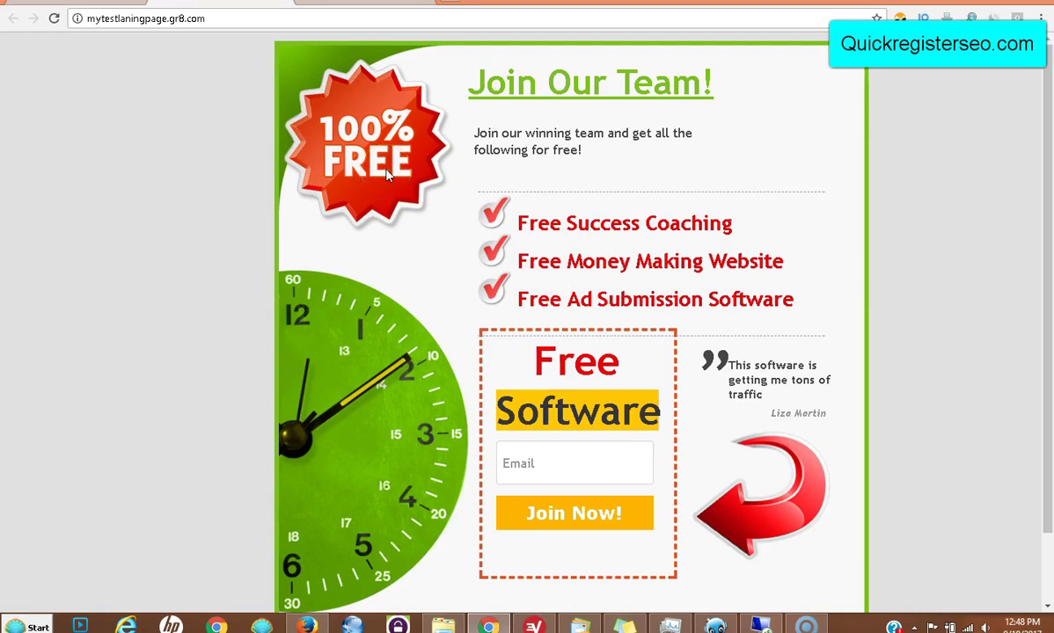
click(95, 19)
right_click(137, 23)
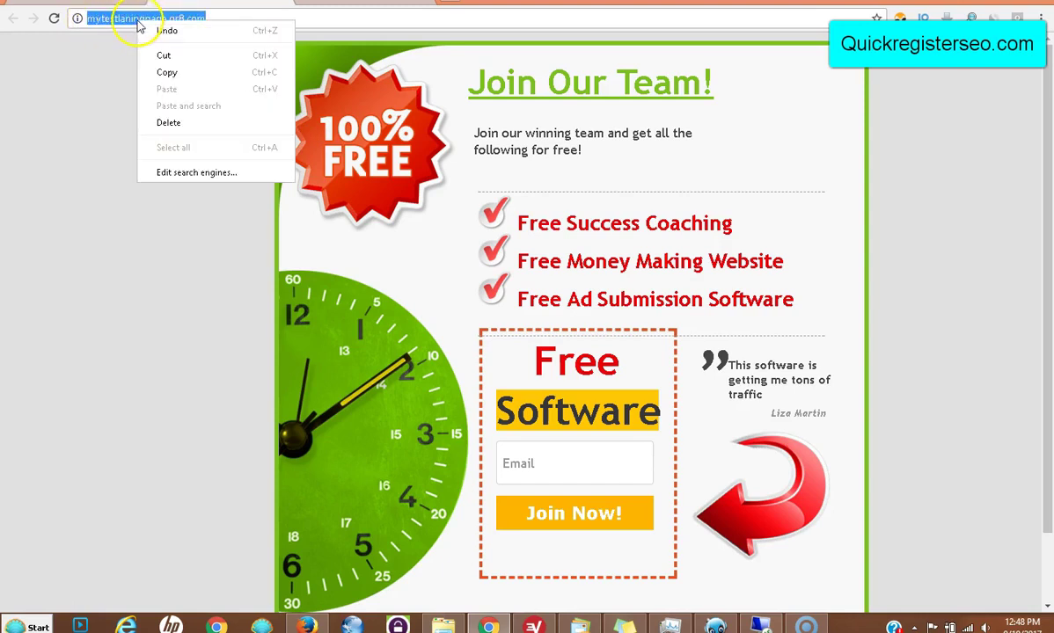
click(166, 72)
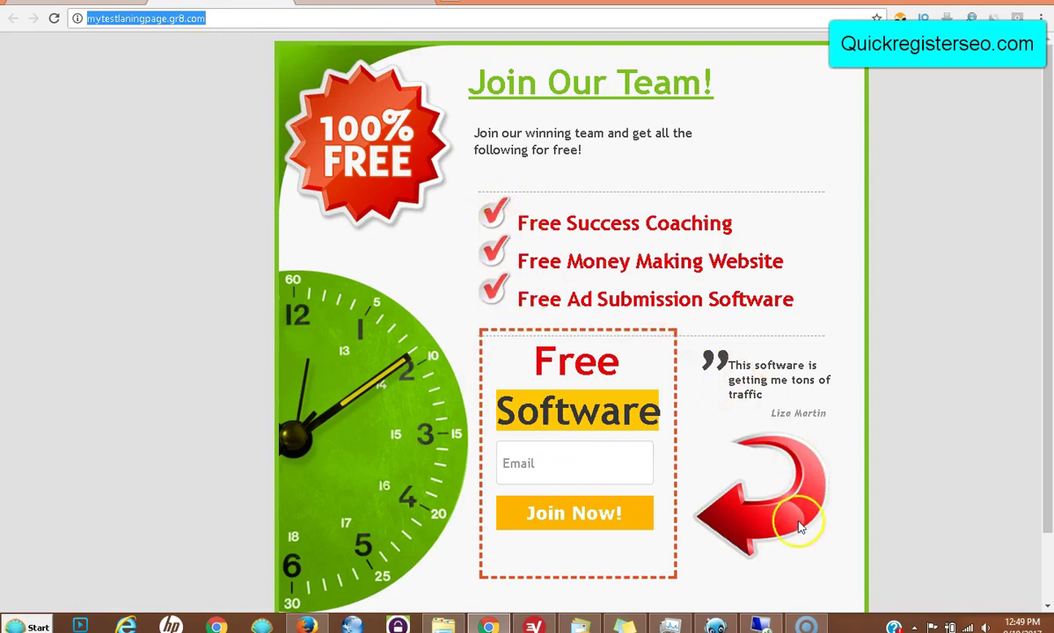
- Switch to the GetResponse pricing page in Firefox, examine the plans' features and check the prices for a list size of 25,000
drag(1038, 294, 1042, 216)
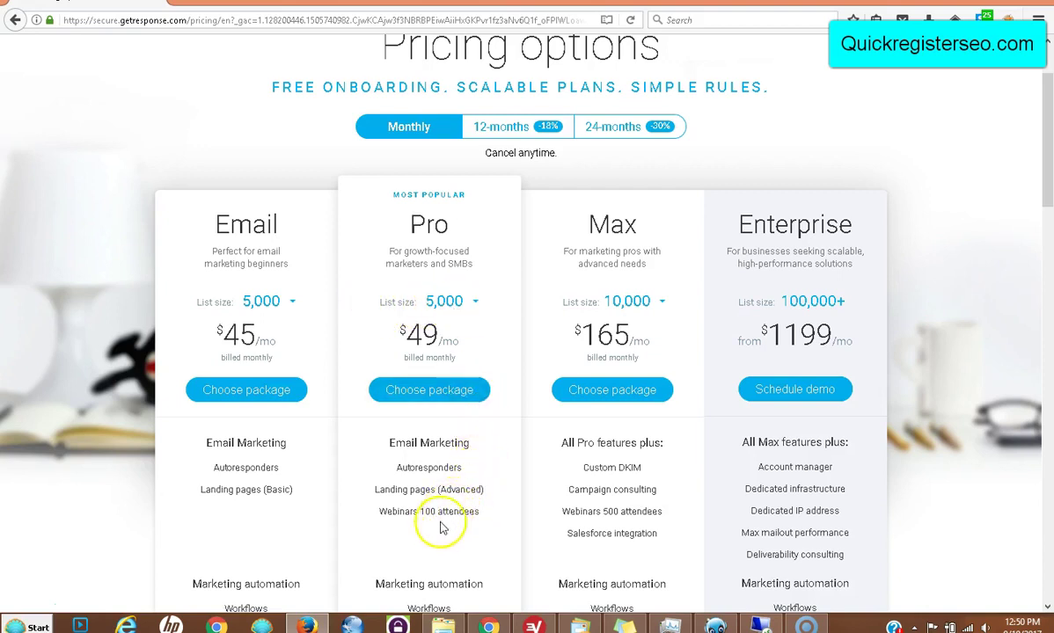
drag(1048, 191, 1048, 227)
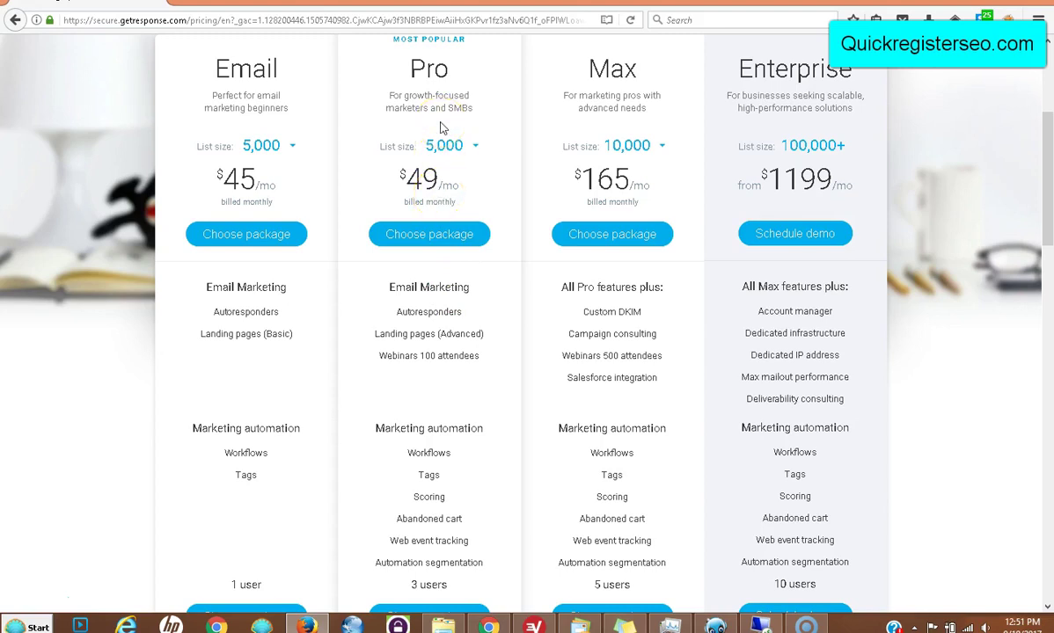
click(293, 149)
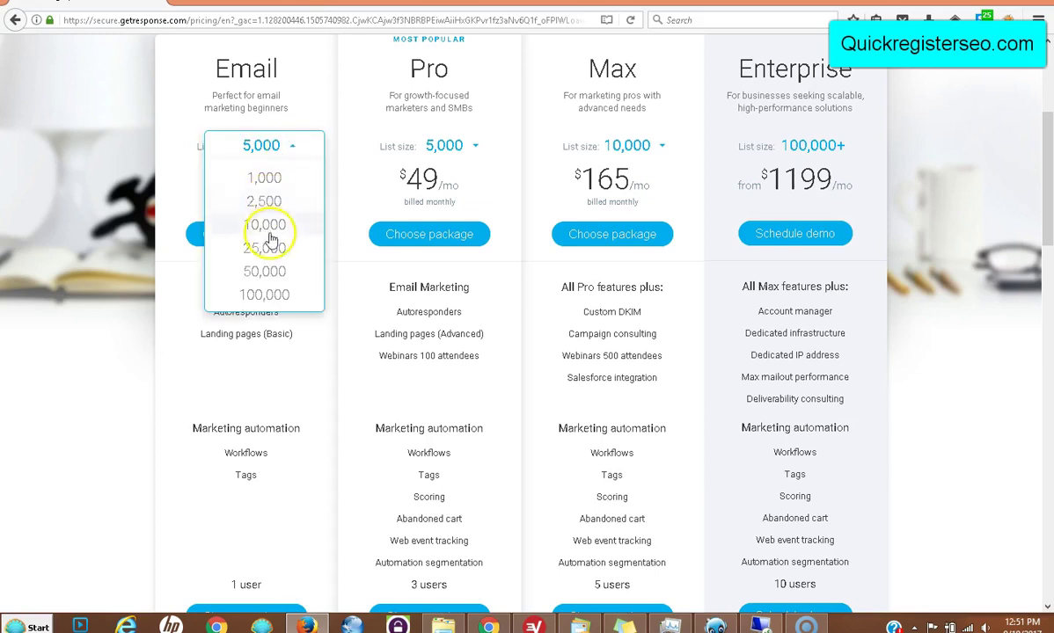
click(272, 251)
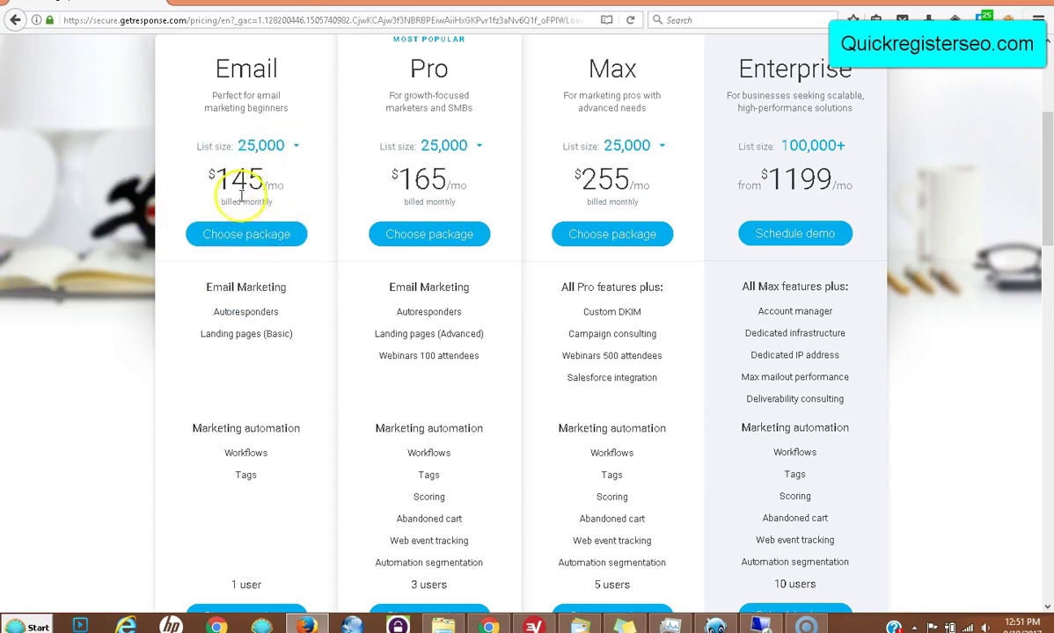
- Check the plan prices for a Pro list size of 50,000, and return the Email plan's list size to 5,000
click(480, 151)
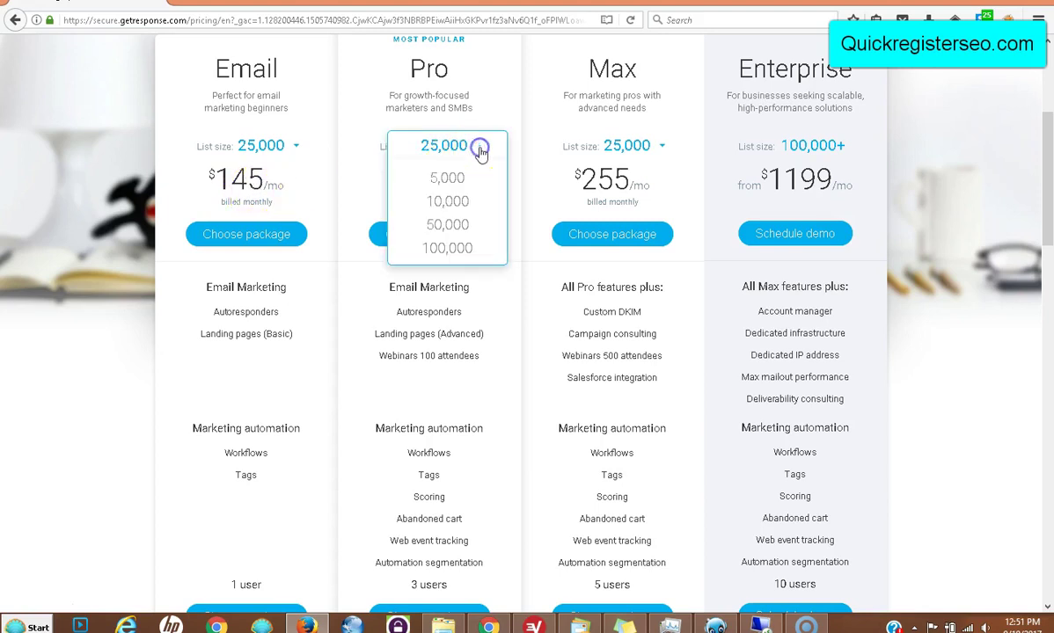
click(458, 225)
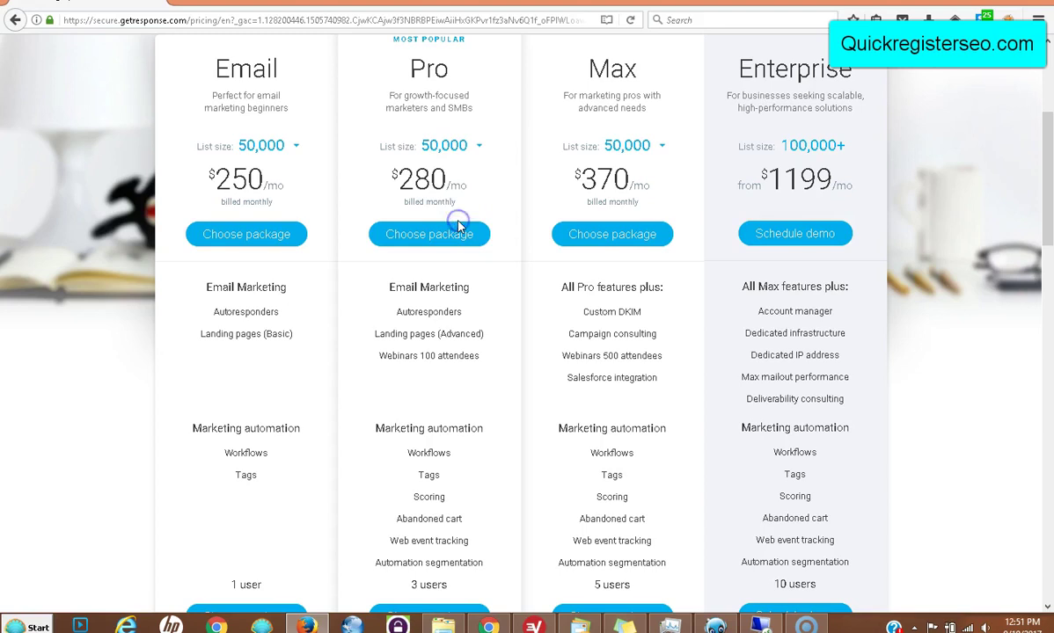
click(297, 147)
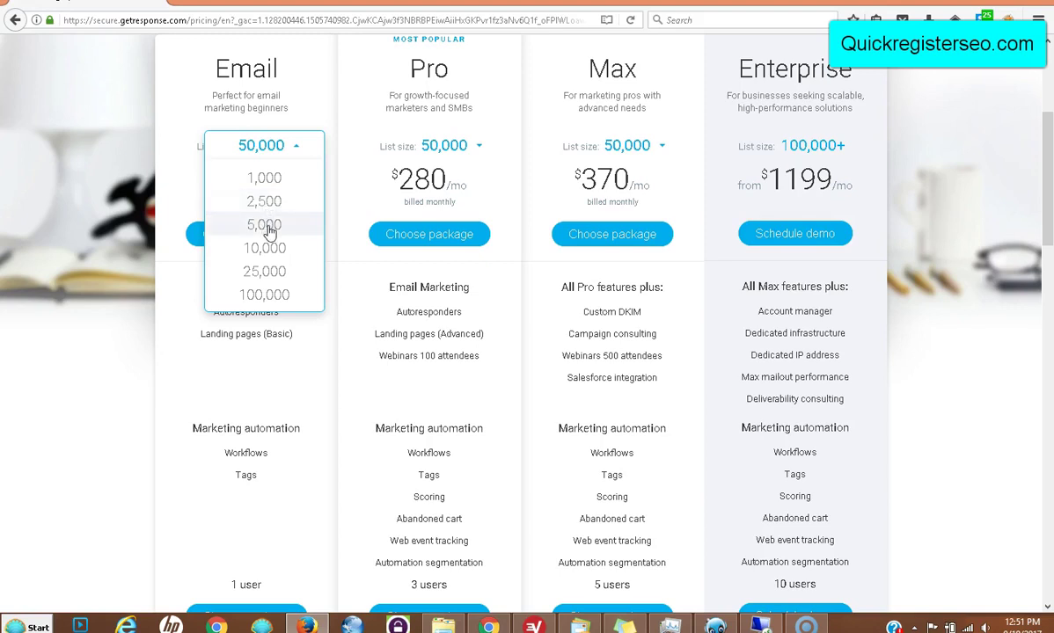
click(265, 225)
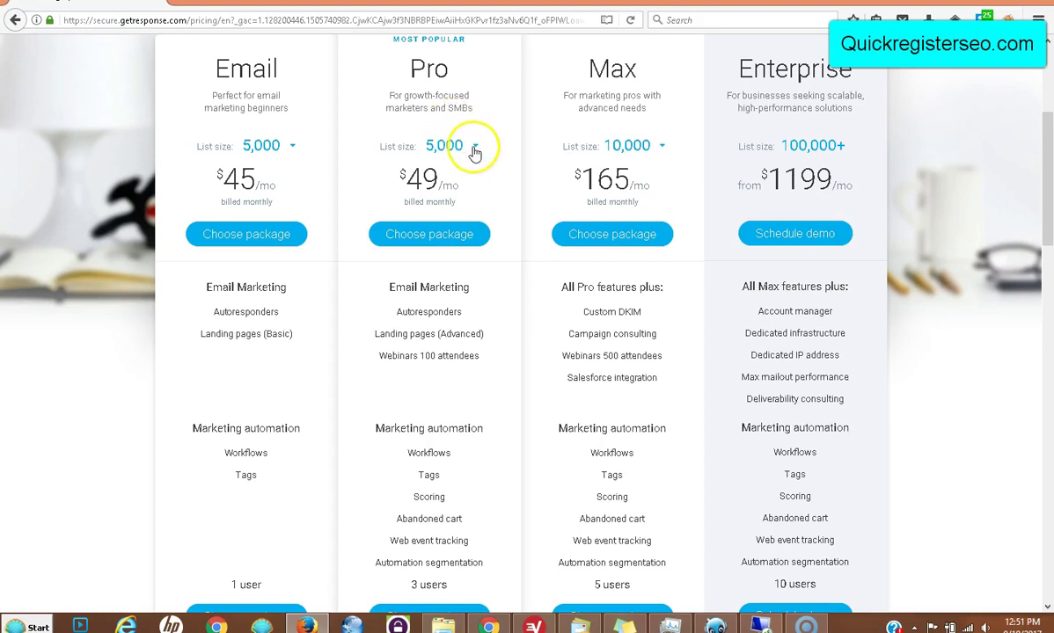
- Switch from the GetResponse pricing to the Instapage pricing page and examine the prices, included features and free trial terms of its plans
drag(1045, 195, 1049, 156)
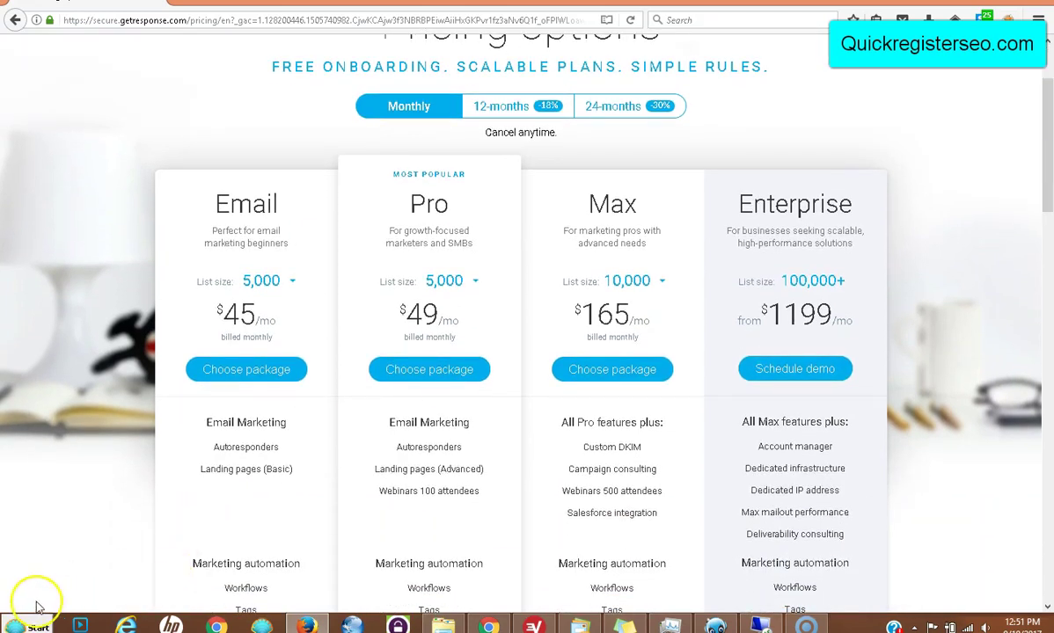
key(ctrl+Tab)
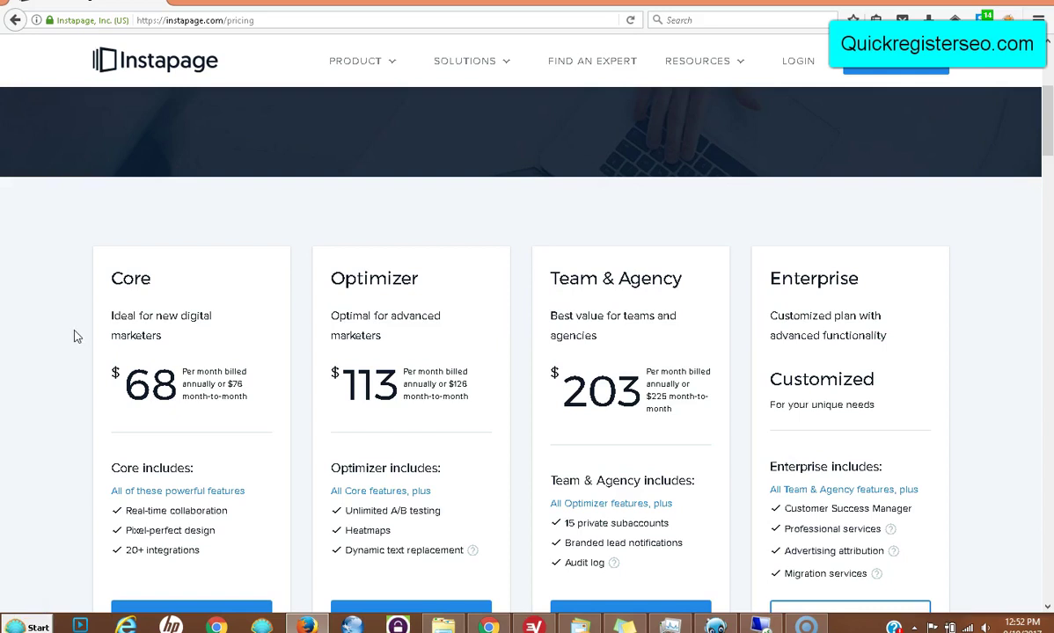
click(1047, 176)
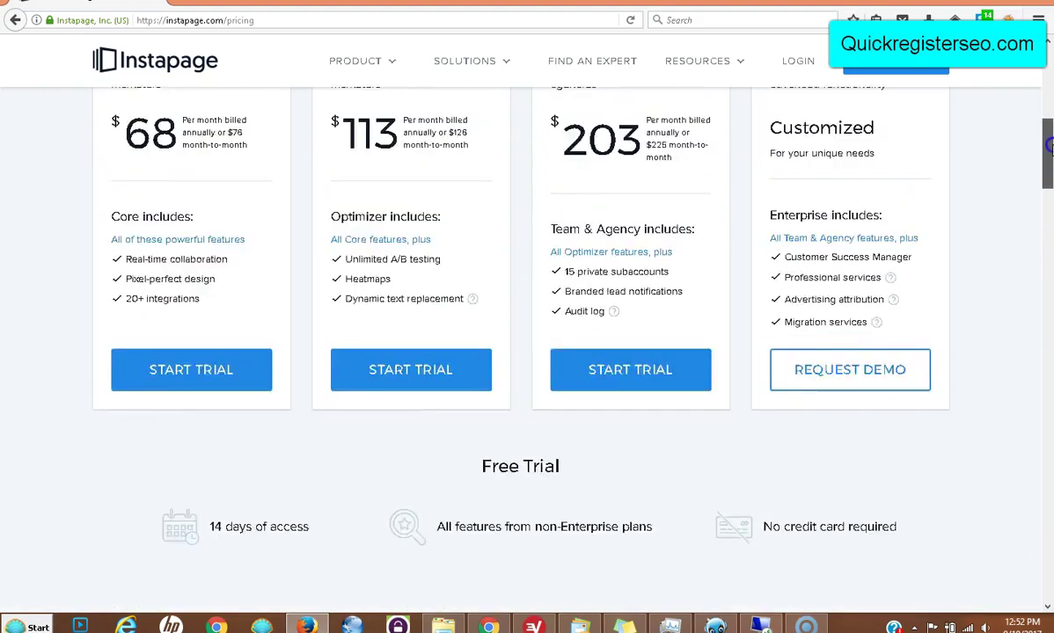
drag(1046, 169, 1049, 128)
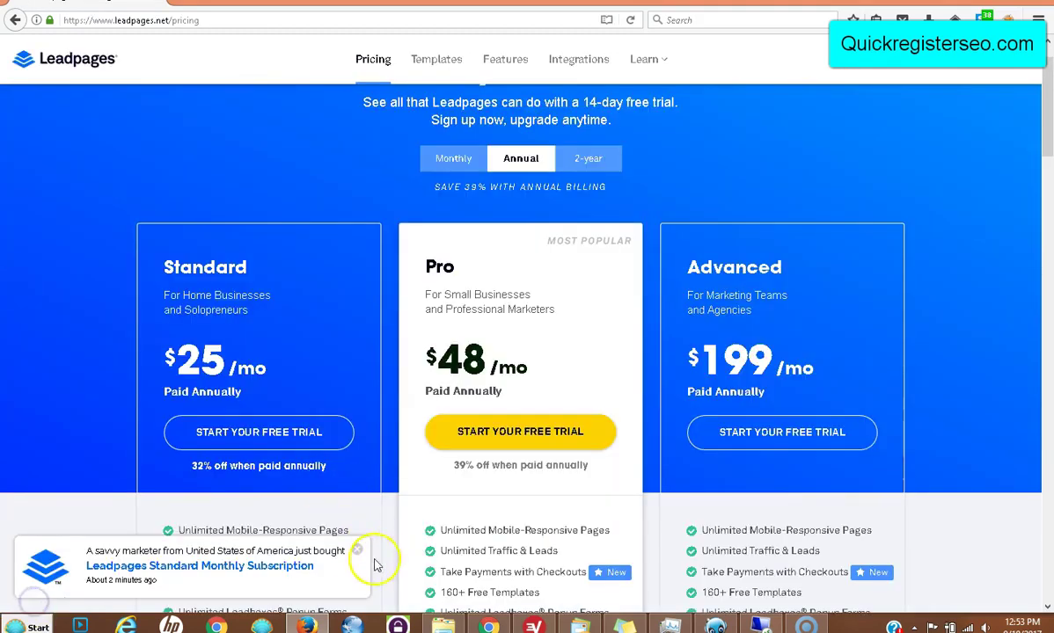
- Dismiss the purchase notification on the Leadpages pricing page, compare the Standard, Pro and Advanced plans, and show the monthly billing prices
click(355, 548)
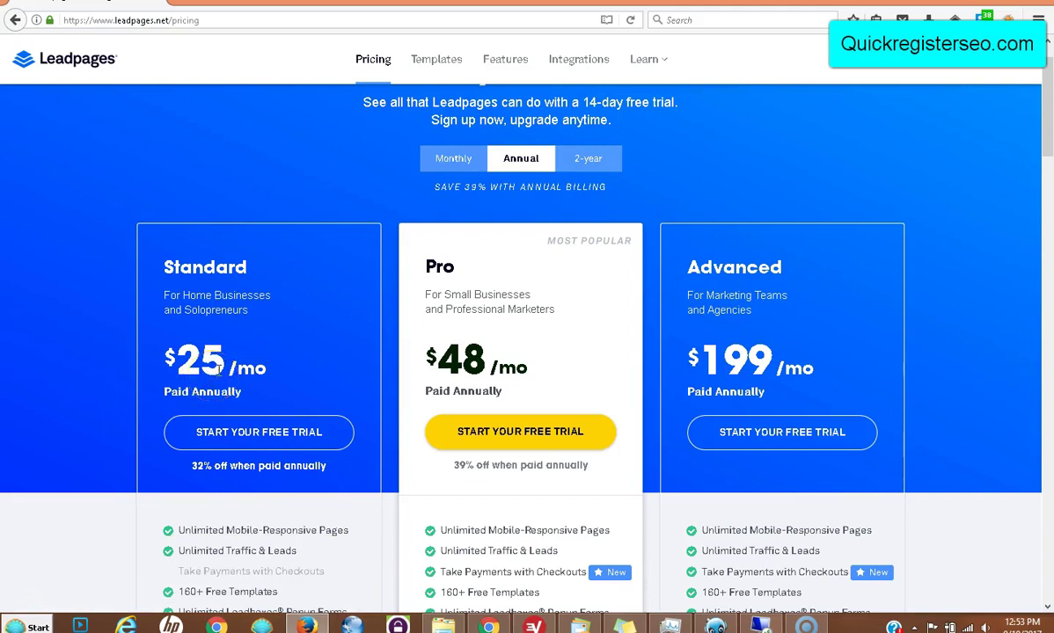
mouse_move(1043, 130)
mouse_down()
mouse_move(1048, 161)
mouse_move(1048, 136)
mouse_up()
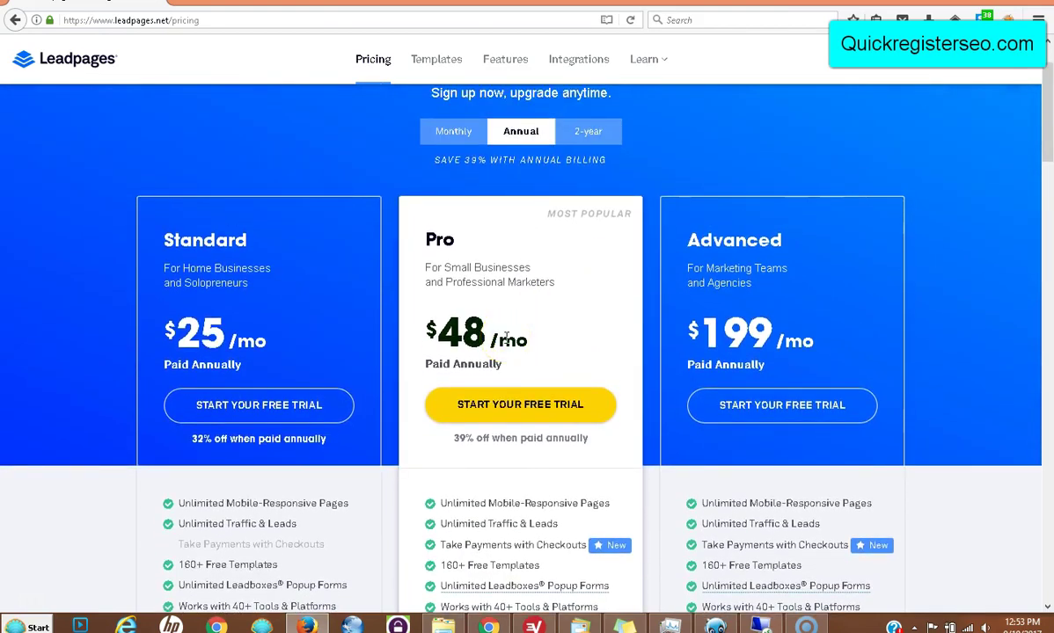
mouse_move(1047, 130)
mouse_down()
mouse_move(1048, 170)
mouse_move(1049, 114)
mouse_move(1049, 127)
mouse_up()
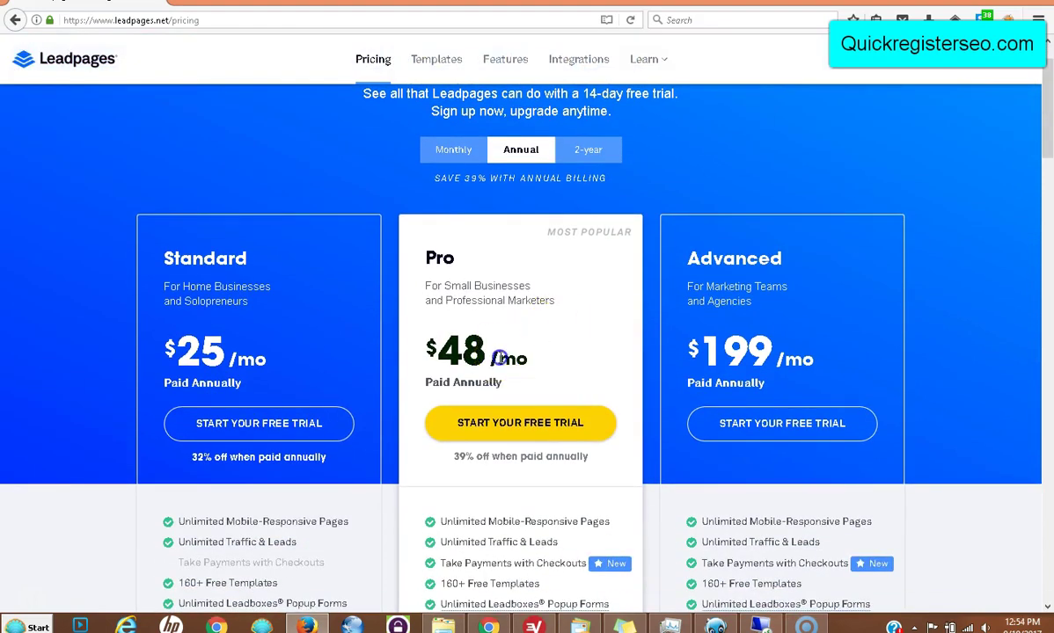
click(466, 150)
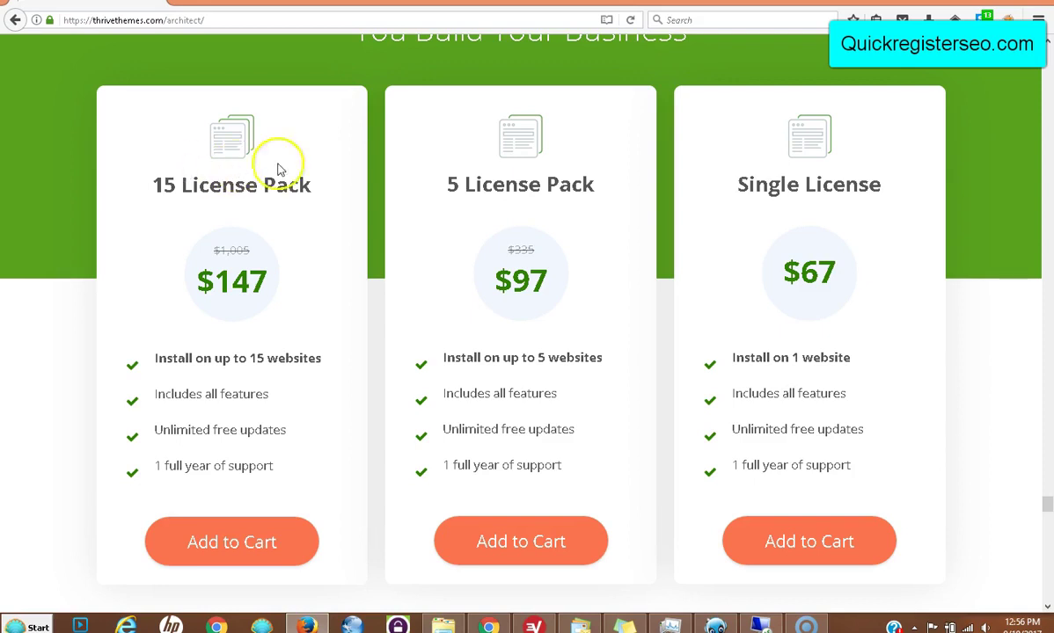
- Compare the prices and included features of the single, 5 and 15 license packs on the Thrive Architect page
click(809, 268)
click(814, 310)
scroll(1042, 499, up, 3)
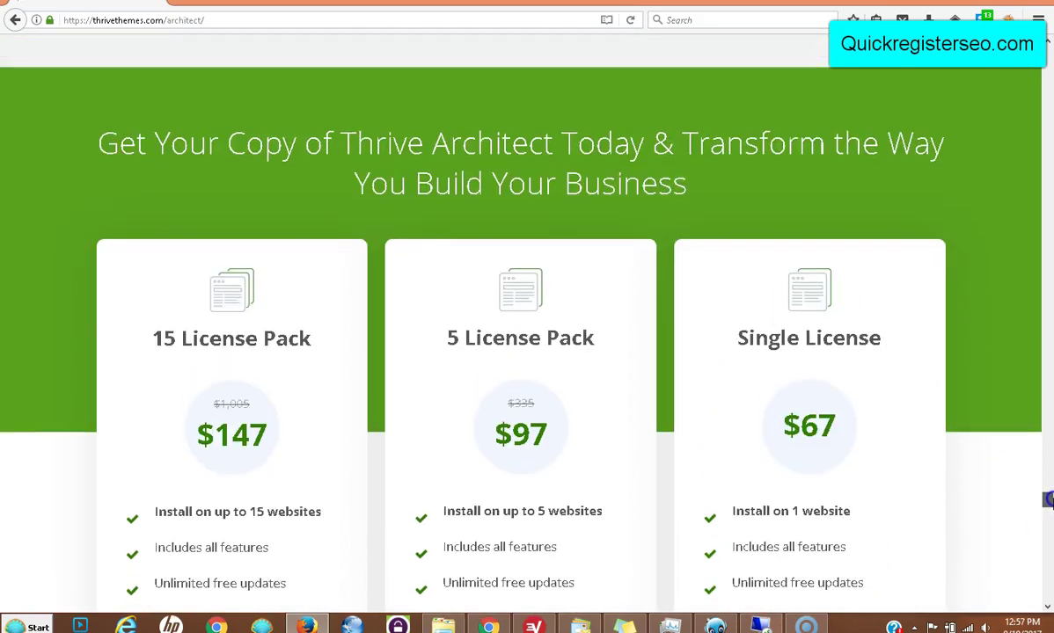
scroll(1048, 498, down, 2)
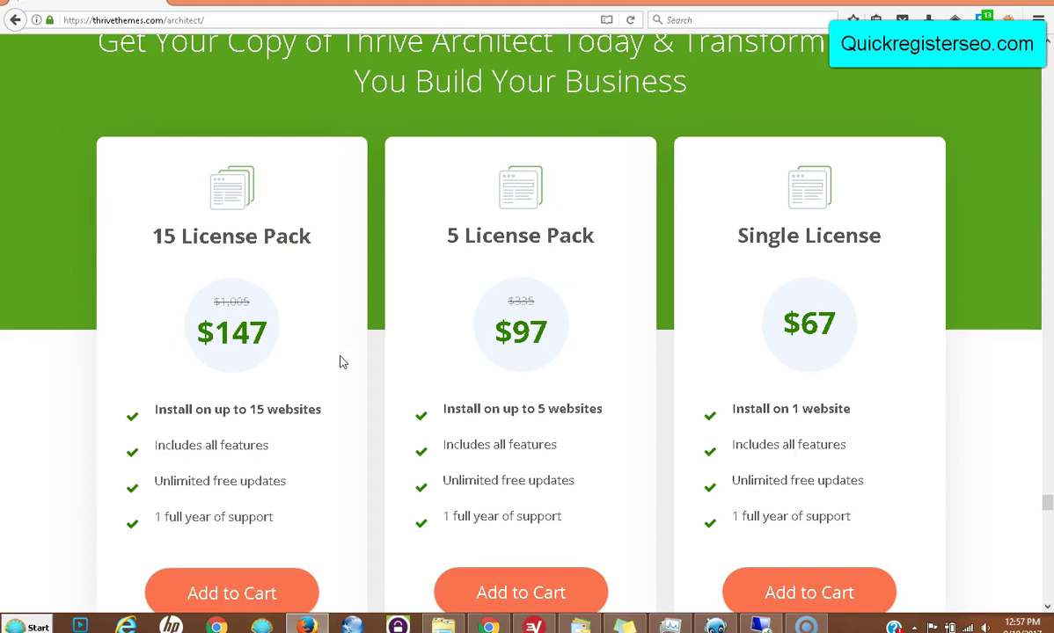
click(306, 625)
click(306, 626)
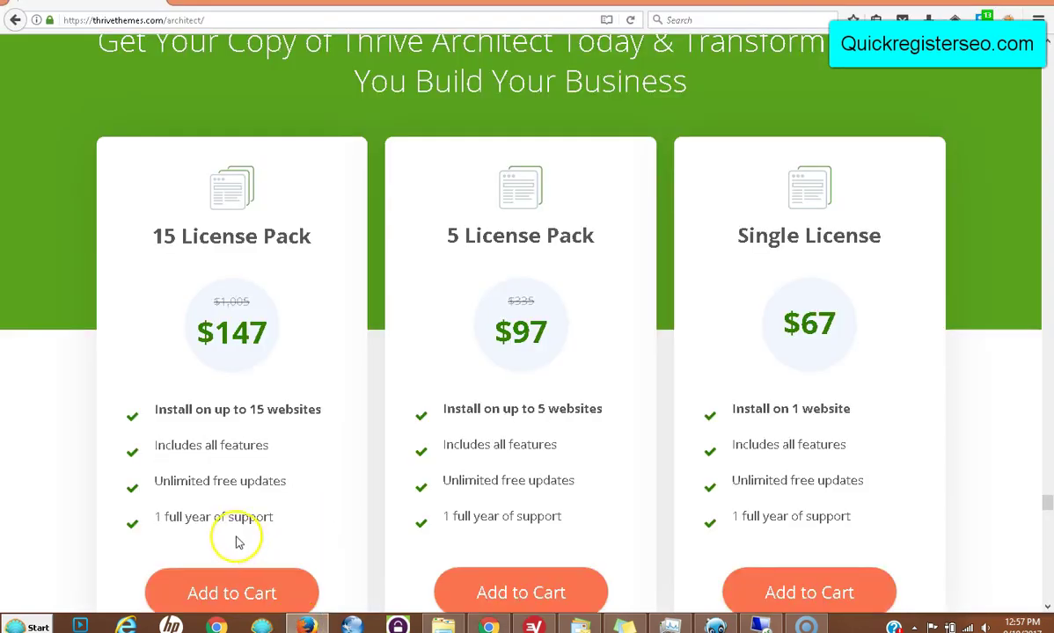